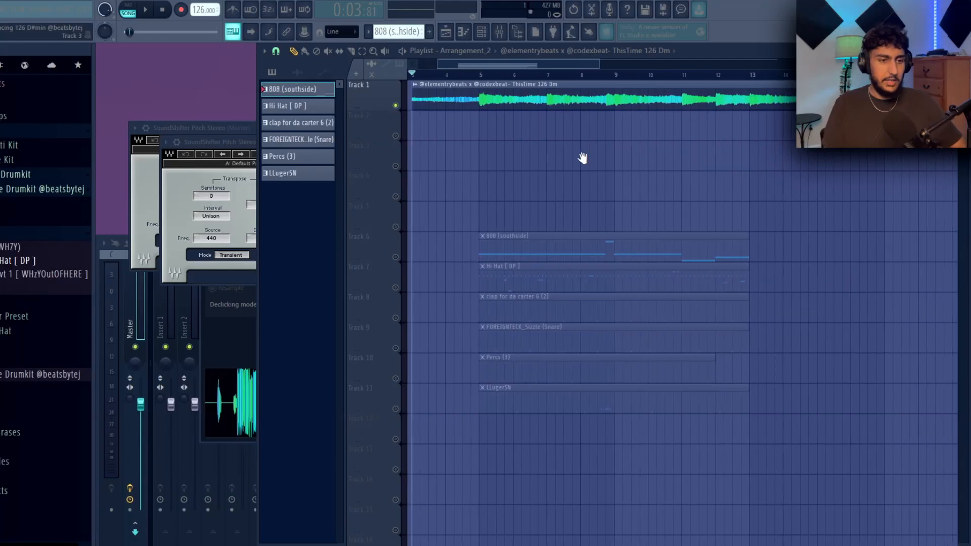
Solo Tracks 6 and 7 in the playlist to isolate the clap and FOREIGNTECK_Sizzle snare patterns.
scroll(582, 159, "down", 2)
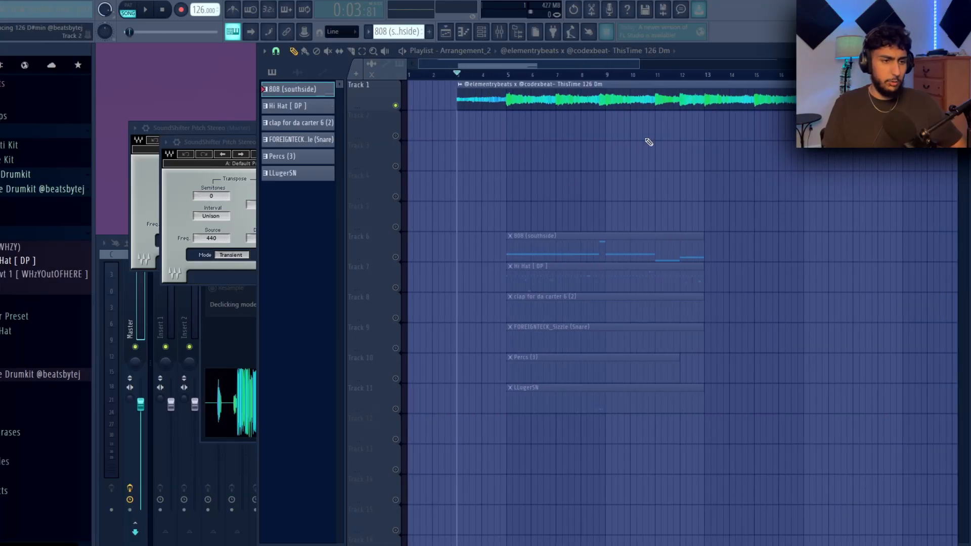
scroll(470, 132, "up", 2)
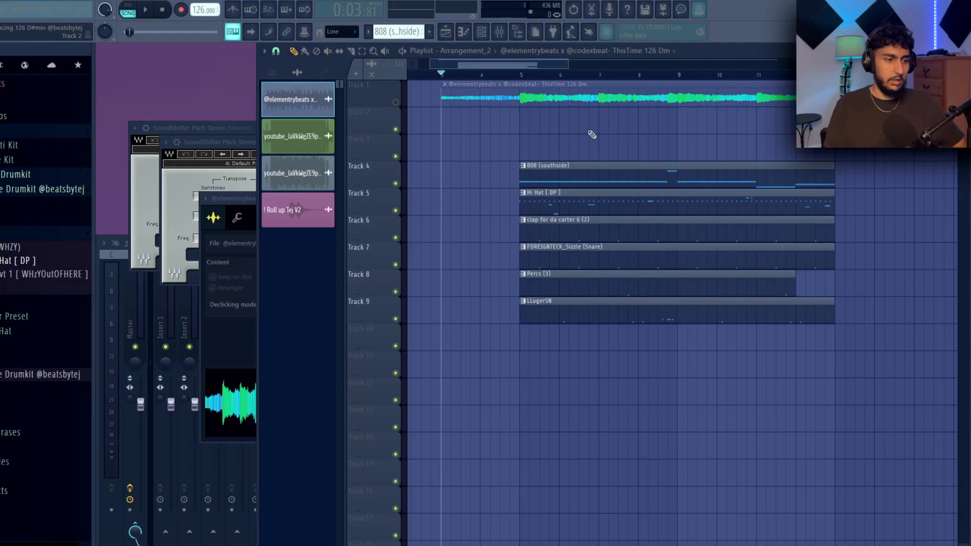
left_click_drag(683, 337, 680, 177)
left_click_drag(689, 382, 624, 177)
left_click(480, 235, "ctrl")
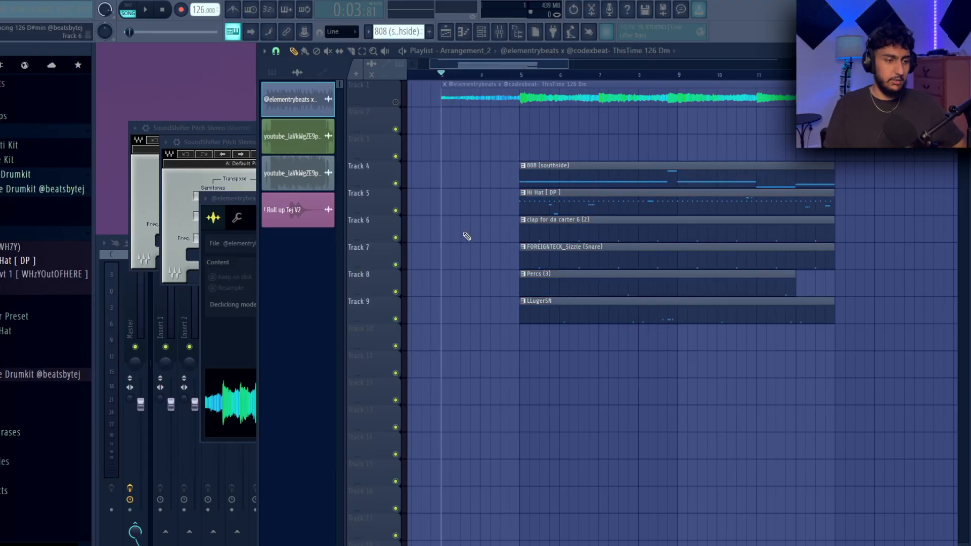
left_click(396, 238, "ctrl")
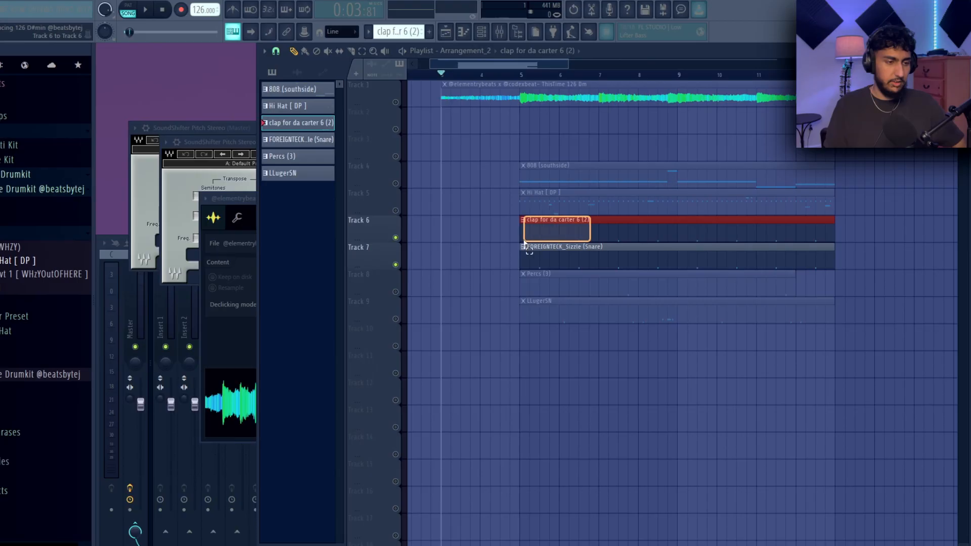
left_click(667, 373, "ctrl")
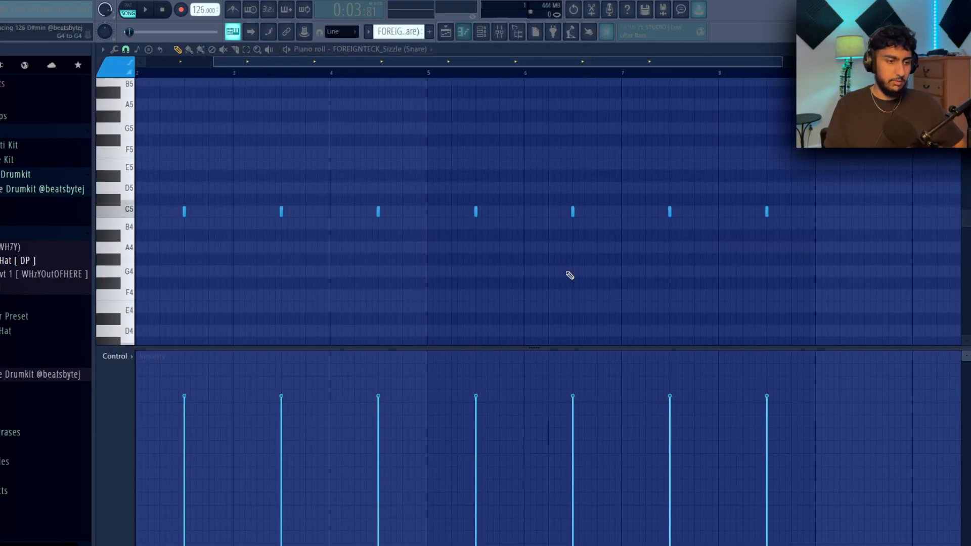
Review the clap's sampler settings and the FOREIGNTECK_Sizzle snare's piano roll notes, and listen to the pattern.
scroll(569, 275, "down", 2)
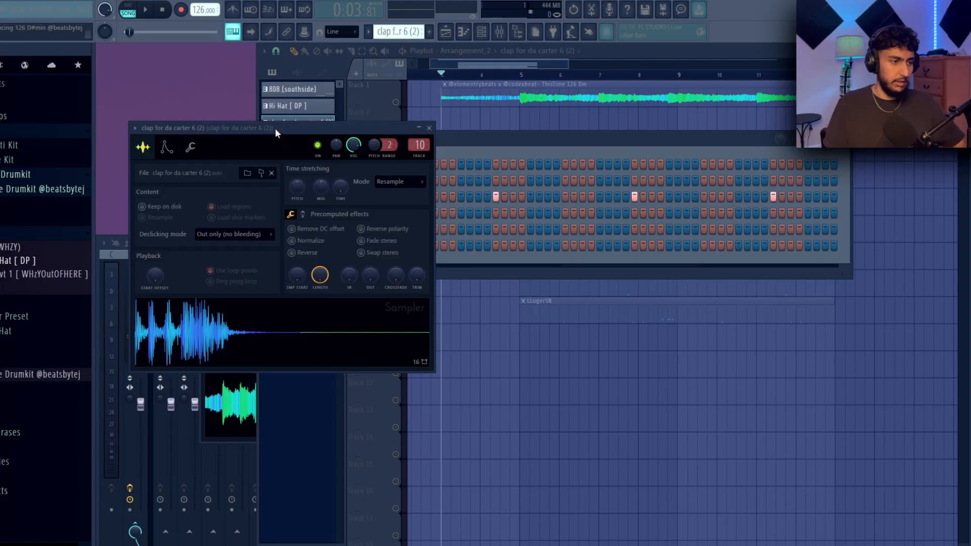
left_click_drag(275, 130, 479, 99)
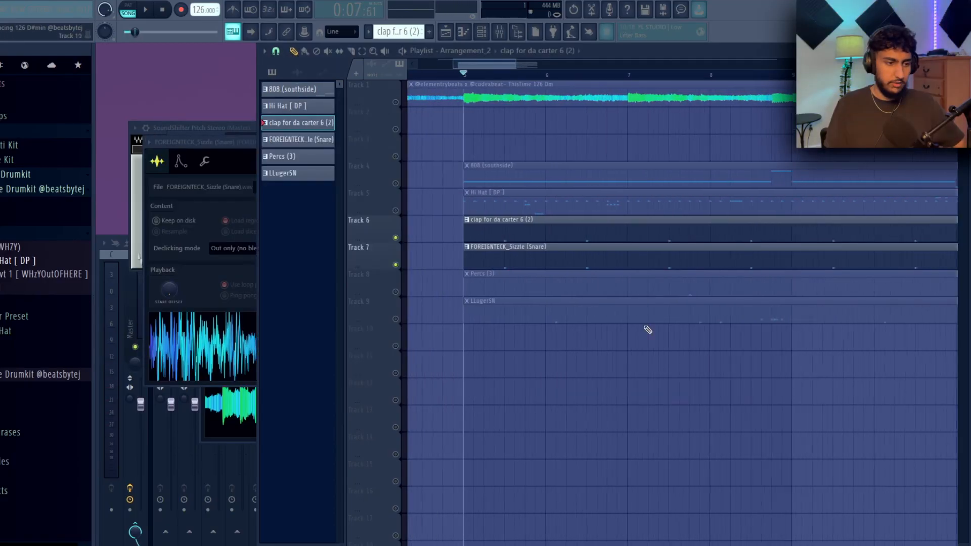
double_click(501, 250)
left_click_drag(313, 152, 405, 138)
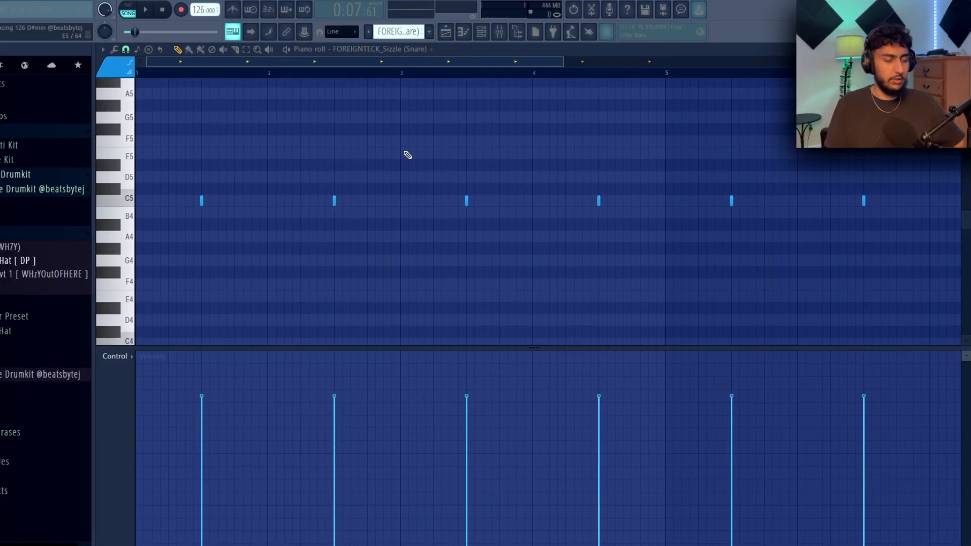
key("space")
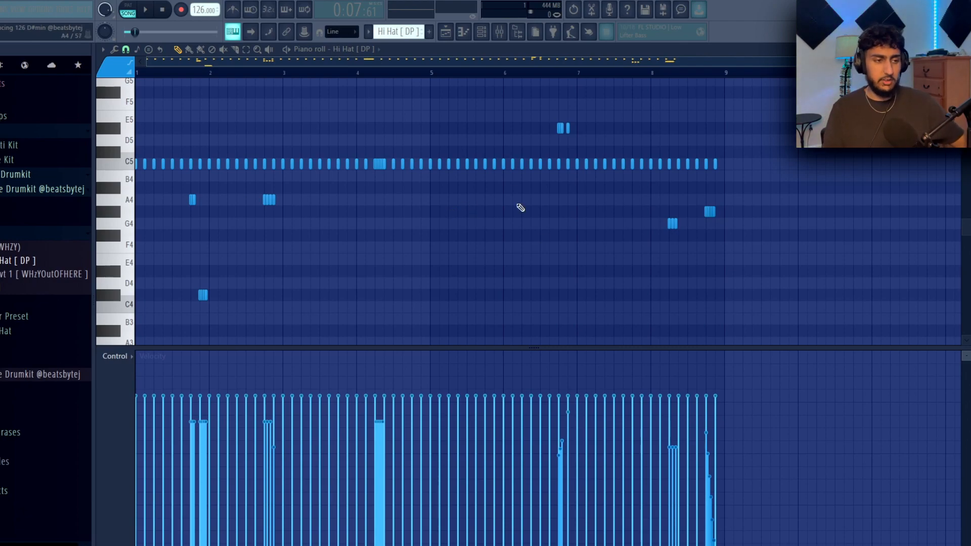
Highlight the steady row of C5 notes in the Hi Hat [ DP ] piano roll and clear the selection.
scroll(375, 211, "up", 1)
double_click(130, 180)
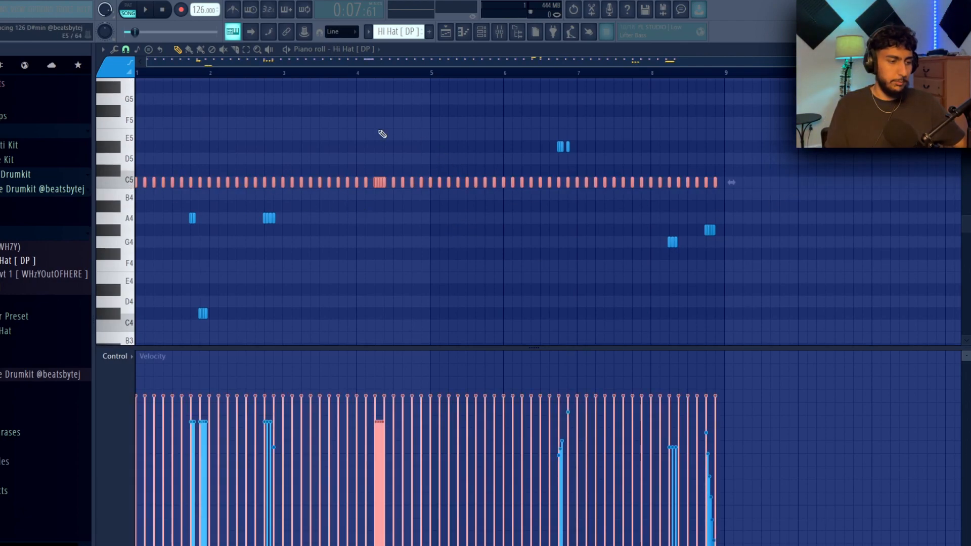
left_click(330, 133)
Choose the Paint tool in the hi-hat piano roll and set the snap to 1/3 step.
left_click(188, 49)
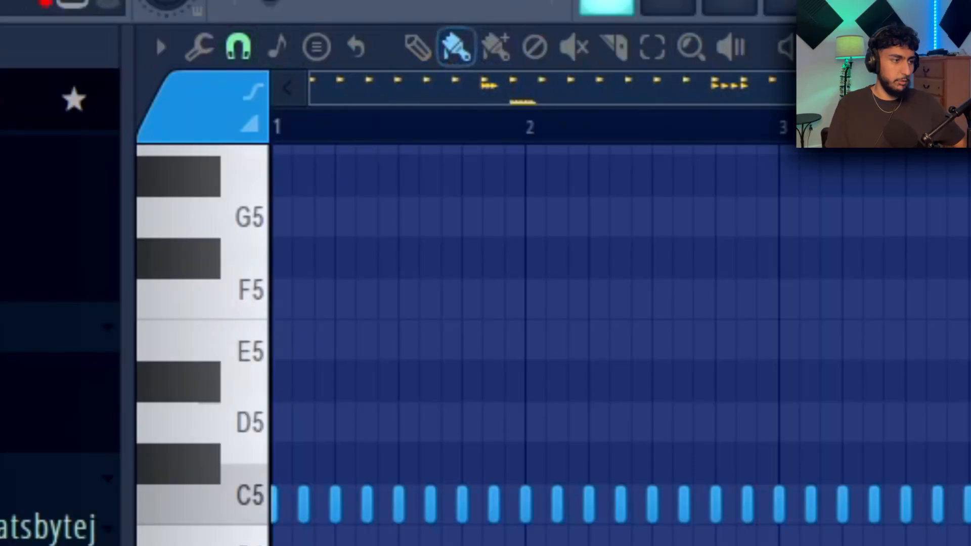
left_click(238, 47)
left_click(318, 332)
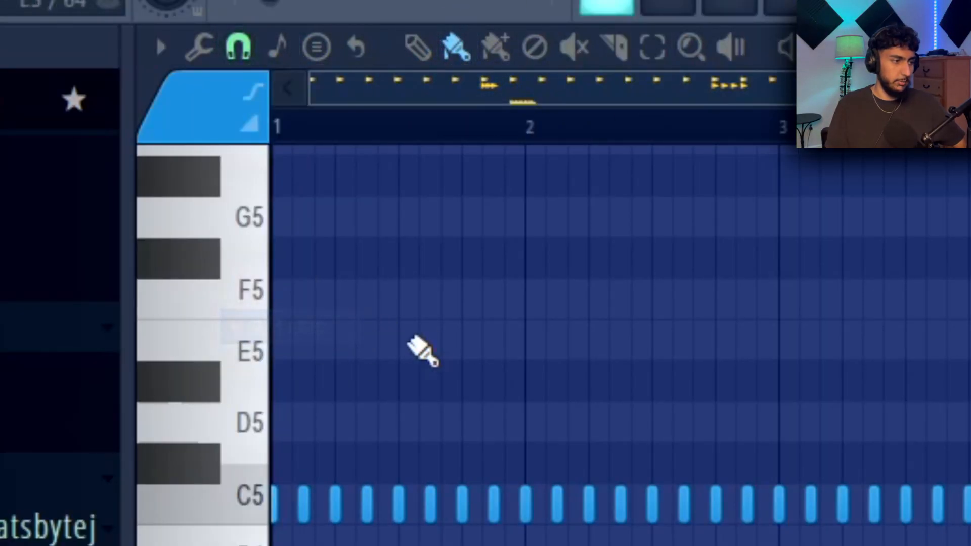
Examine the pitched-down hi-hat rolls on A4 and C#4 in bars 1 and 2, and play the pattern.
scroll(323, 391, "up", 2)
scroll(304, 390, "up", 5)
left_click_drag(526, 327, 293, 206)
left_click_drag(521, 264, 726, 306)
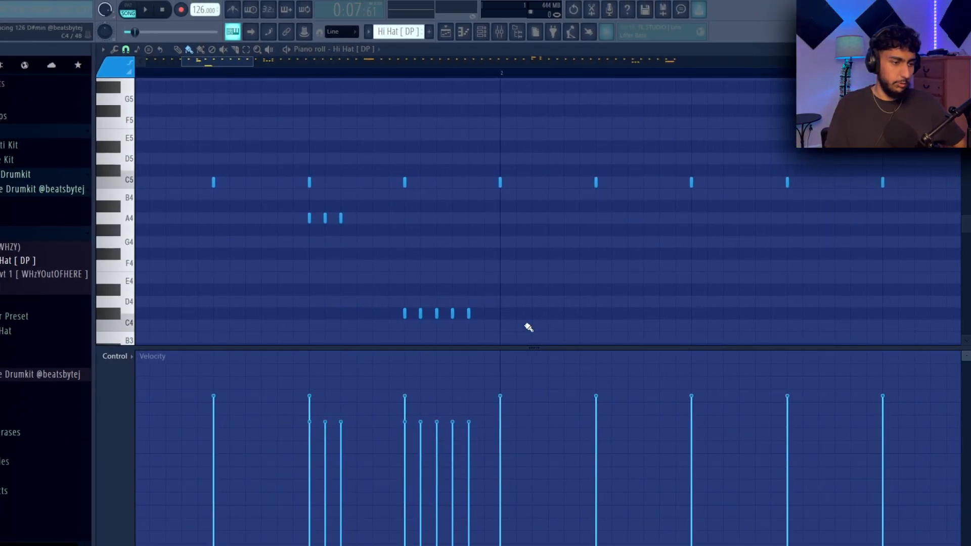
key("ctrl+d")
scroll(652, 303, "down", 3)
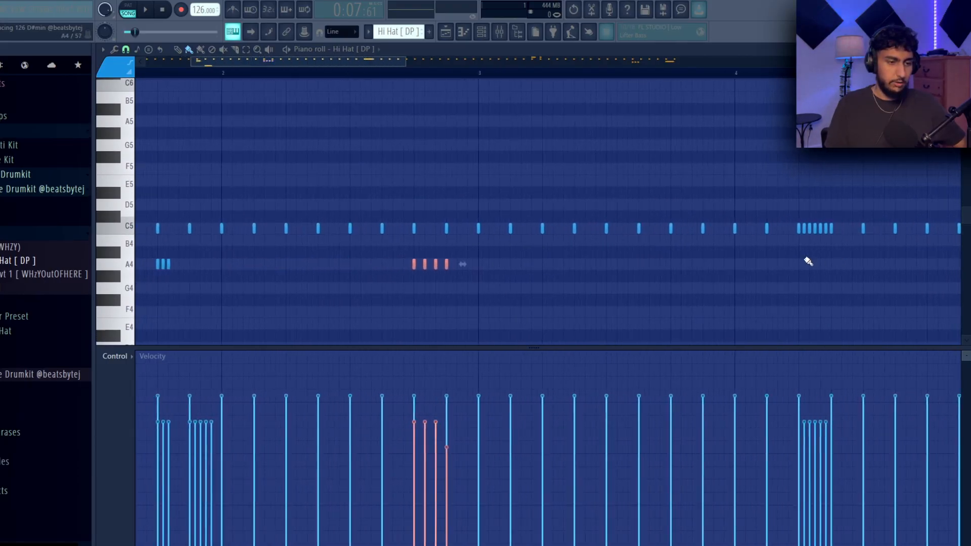
key("ctrl+d")
key("space")
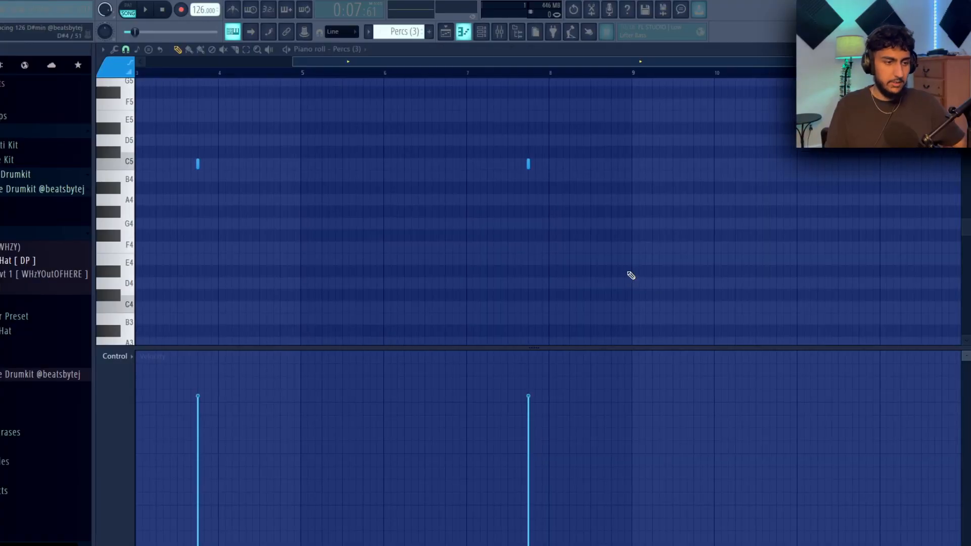
Highlight the two notes of the Percs (3) pattern and play it from bar 3.
left_click_drag(755, 211, 310, 162)
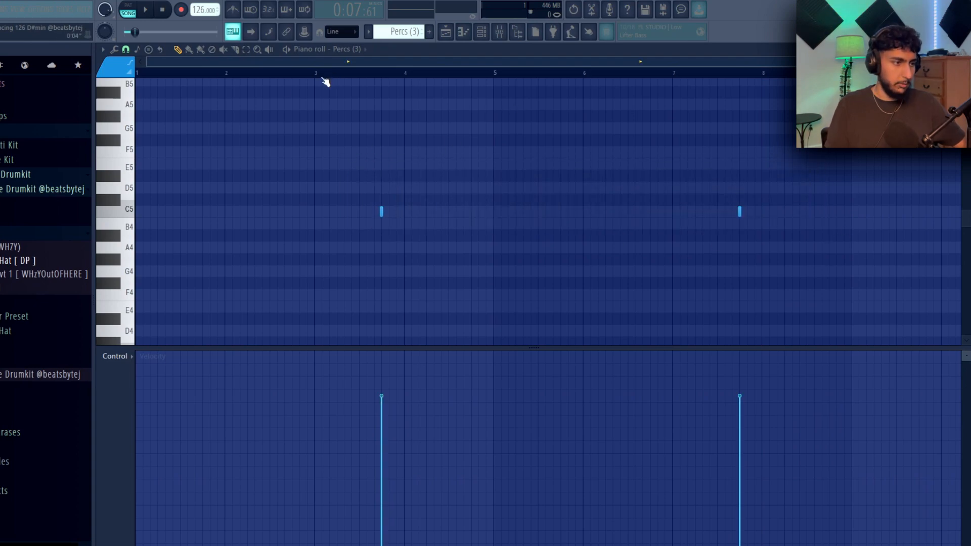
left_click(319, 75)
key("space")
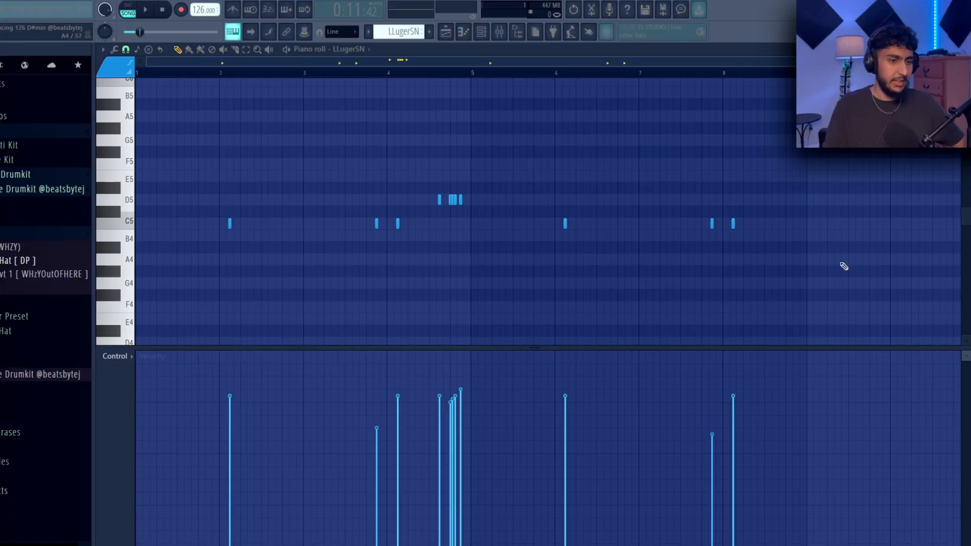
Try duplicating the first four bars of notes in the LLugerSN pattern and undo the duplication.
left_click_drag(825, 264, 284, 148)
right_click(507, 124)
left_click_drag(608, 256, 210, 144)
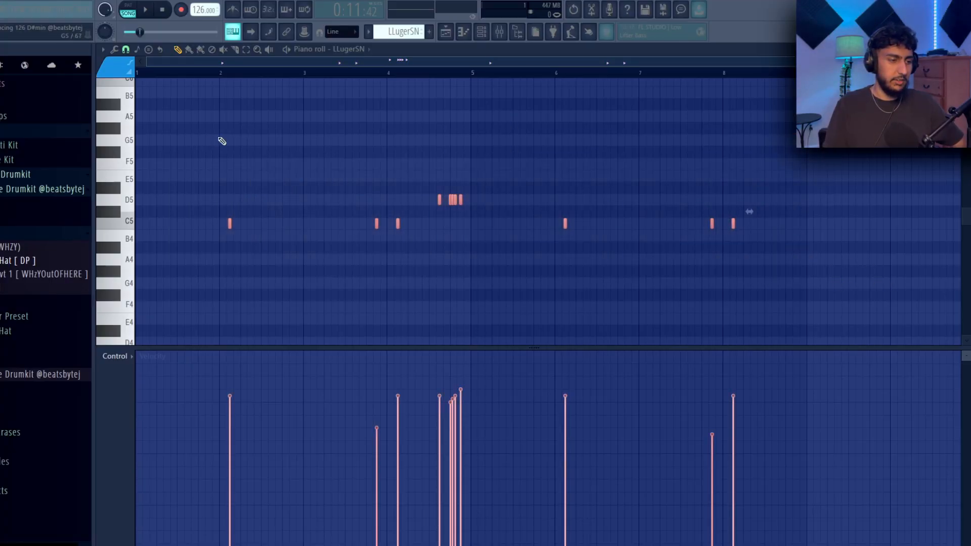
left_click_drag(472, 74, 136, 73)
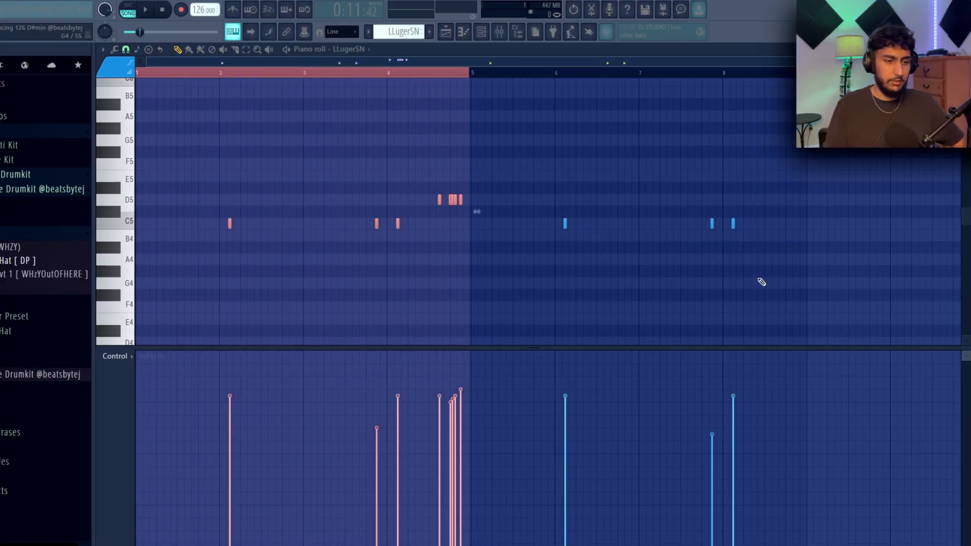
key("ctrl+b")
key("ctrl+z")
Set the piano roll snap to 1/2 step, highlight the D5 roll before bar 5 in the LLugerSN pattern, and play it.
left_click(125, 49)
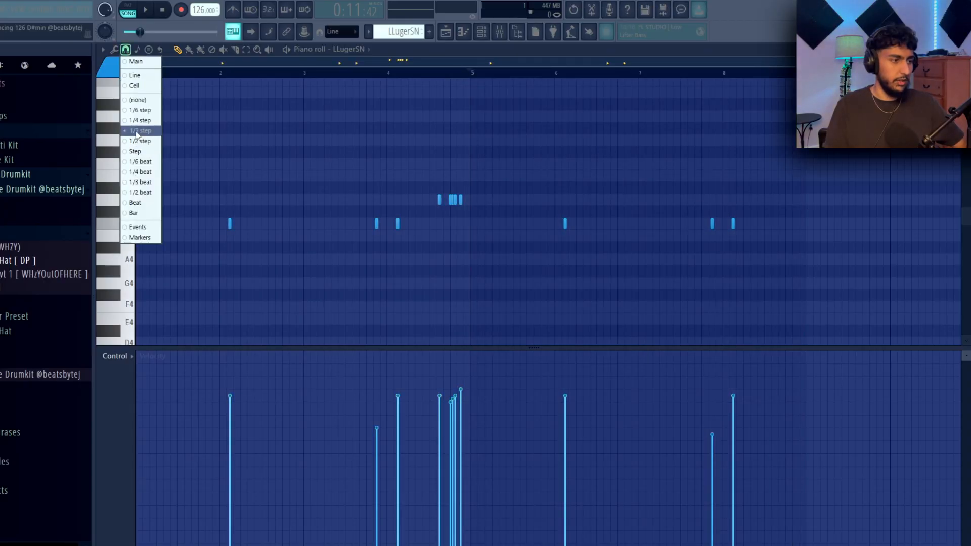
left_click(151, 142)
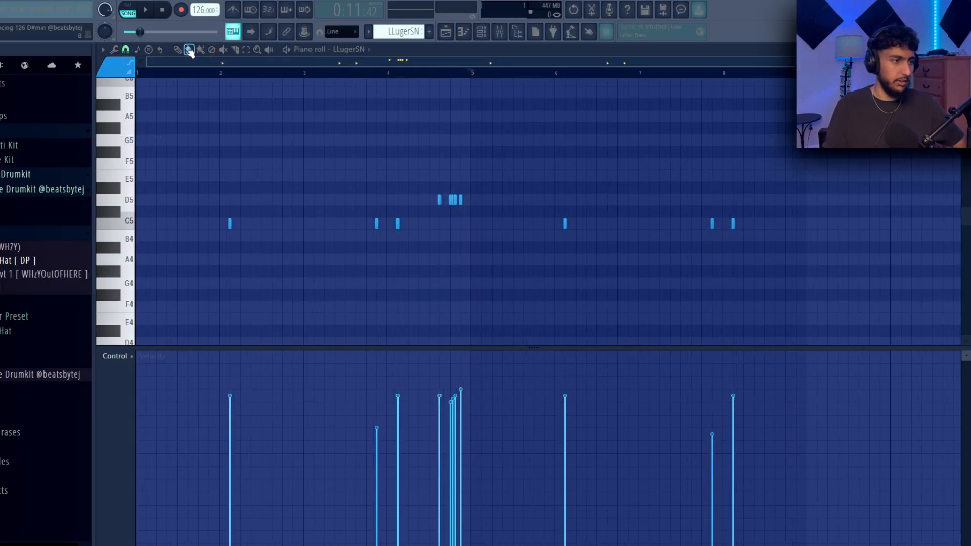
scroll(455, 169, "up", 4)
left_click_drag(722, 225, 463, 166)
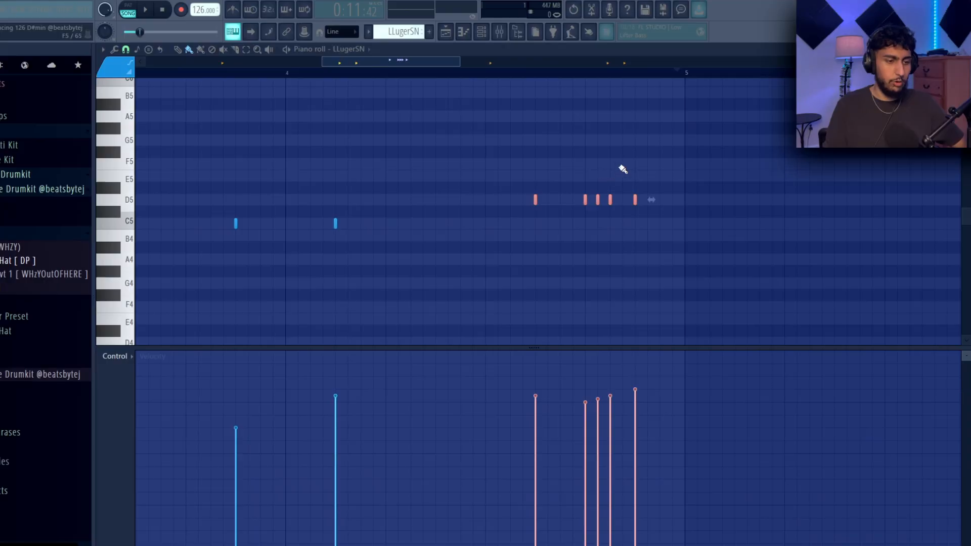
scroll(625, 168, "down", 4)
key("space")
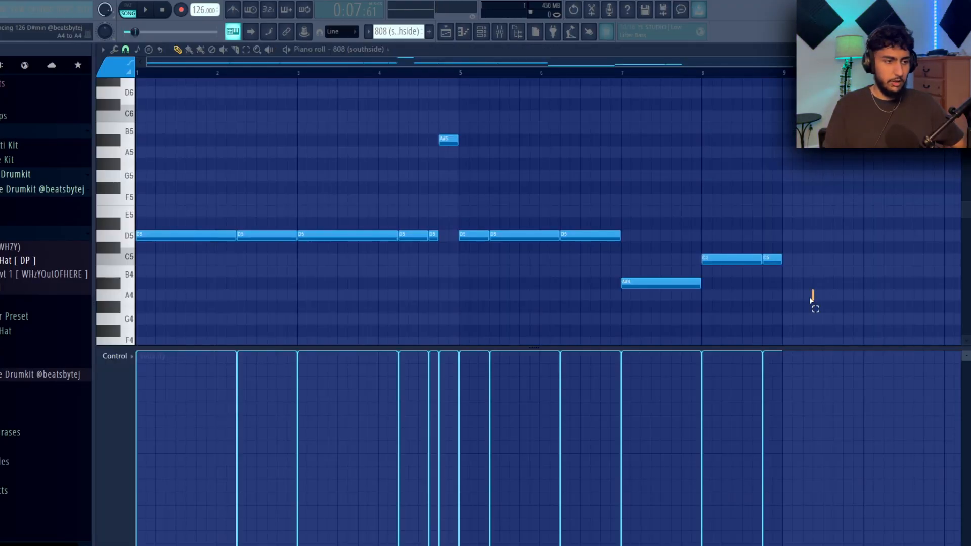
Review the notes of the 808 (southside) pattern in the piano roll and play them.
left_click_drag(812, 297, 195, 91)
left_click(258, 141)
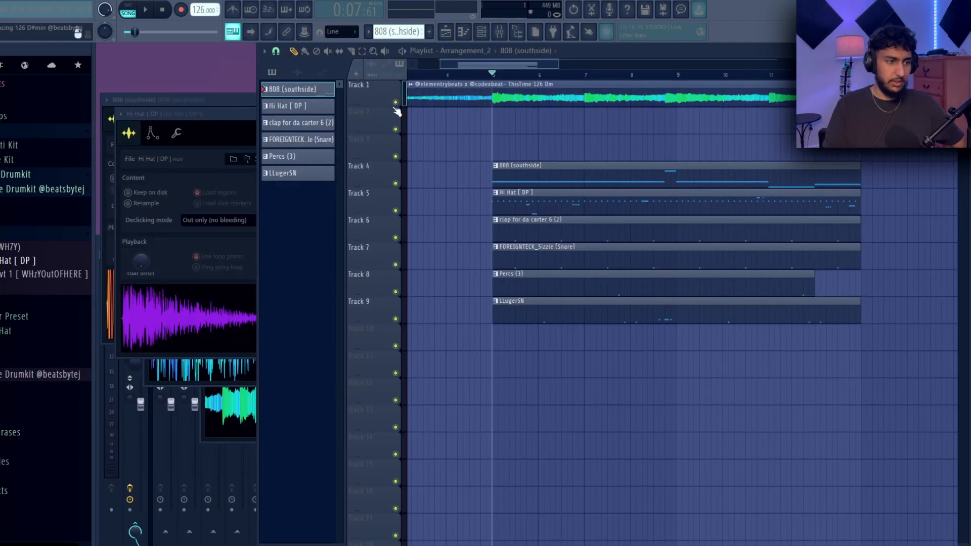
double_click(513, 184)
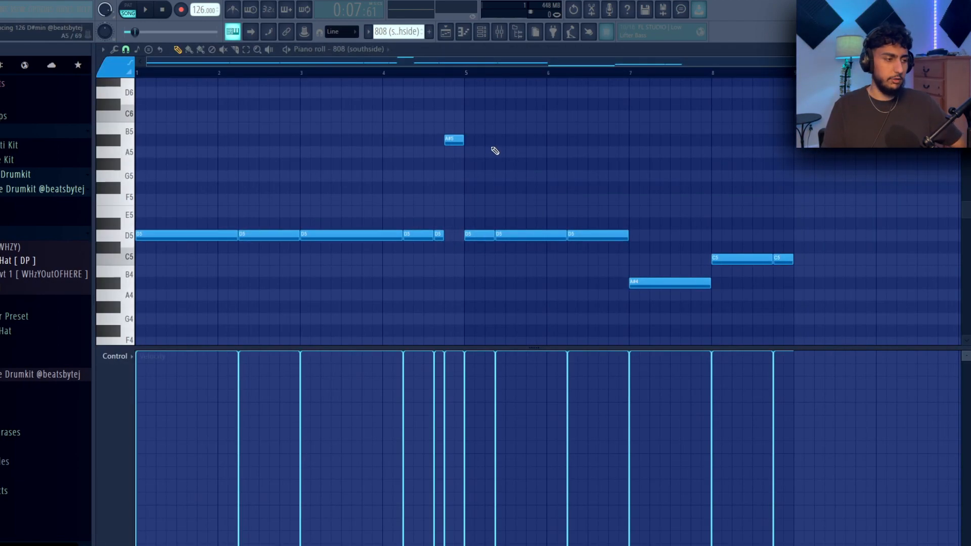
key("space")
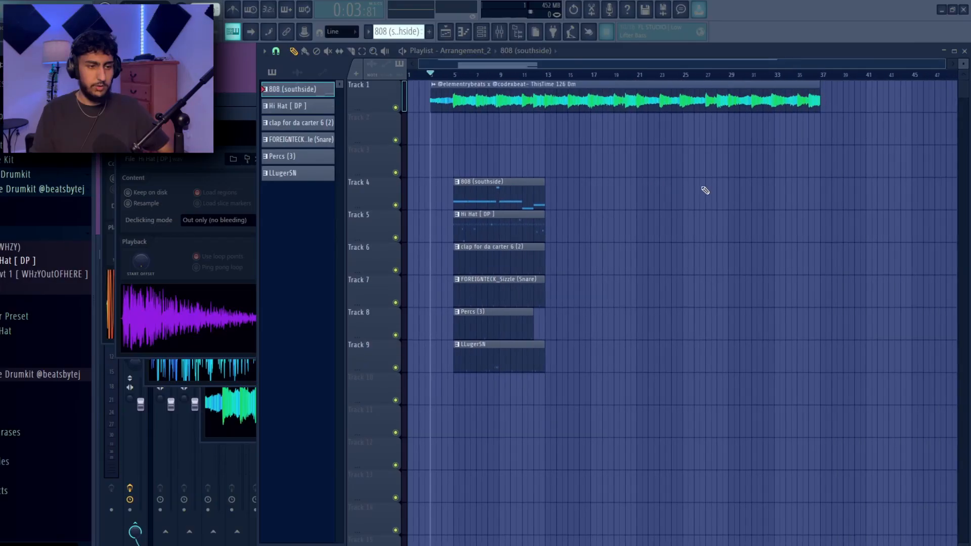
Duplicate the drum clips on Tracks 4 to 9 end to end until they reach the end of the melody at bar 37.
left_click_drag(552, 390, 467, 192)
key("ctrl+b")
key("ctrl+b")
key("ctrl+b")
key("ctrl+b")
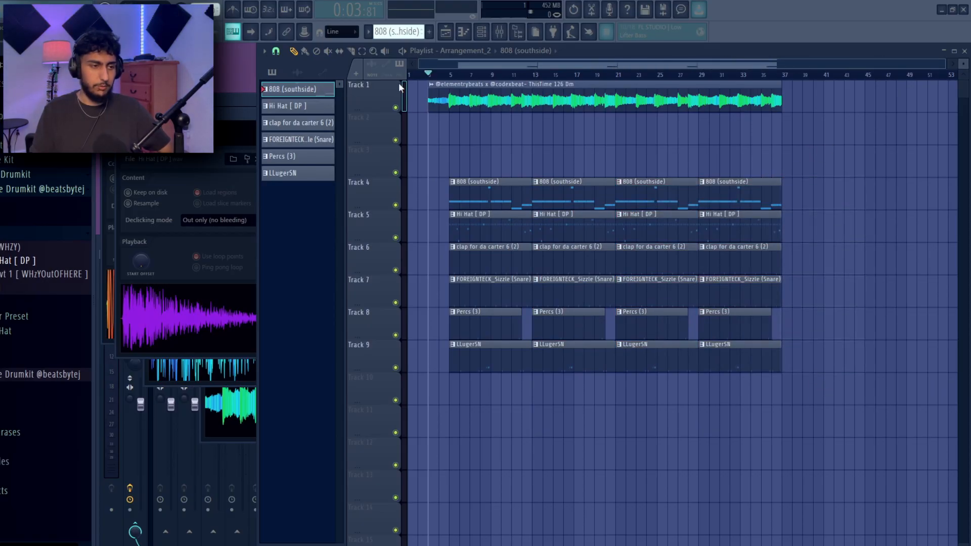
Duplicate the whole block of drum clips once more so it runs under the second melody clip on Track 2.
scroll(819, 217, "down", 1)
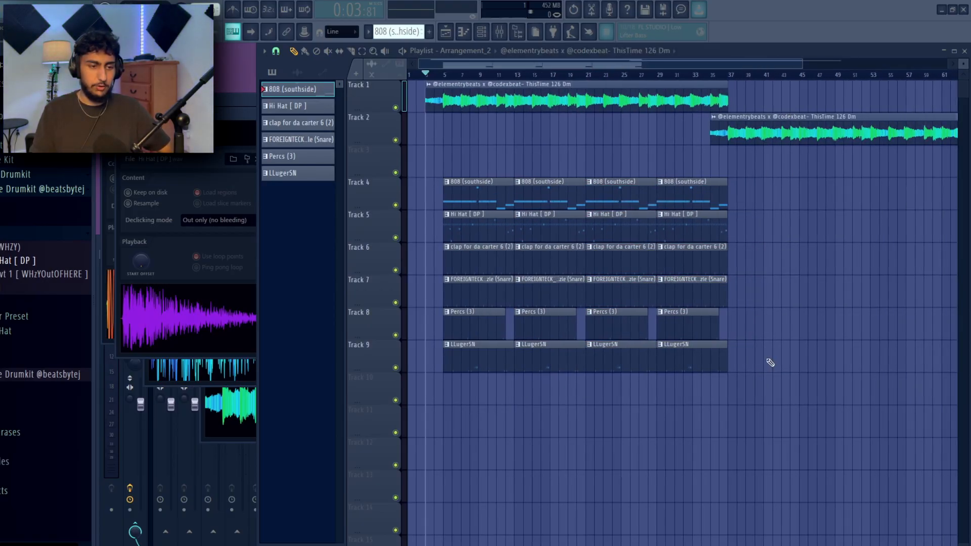
left_click_drag(767, 350, 467, 195)
key("ctrl+b")
scroll(867, 161, "down", 2)
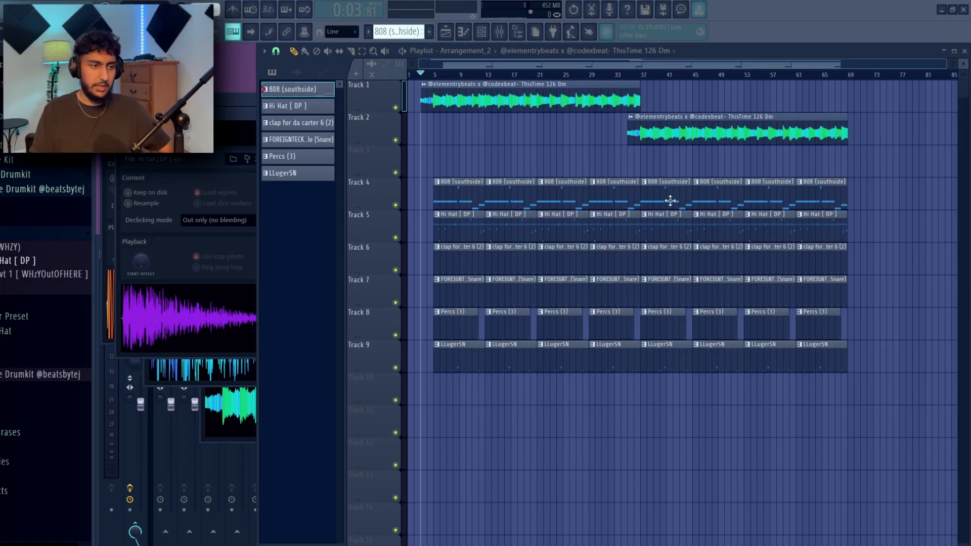
Highlight all clips in Arrangement_2 and switch the playlist to the arrangement named Arrangement.
left_click_drag(885, 403, 467, 81)
left_click(462, 51)
left_click(471, 75)
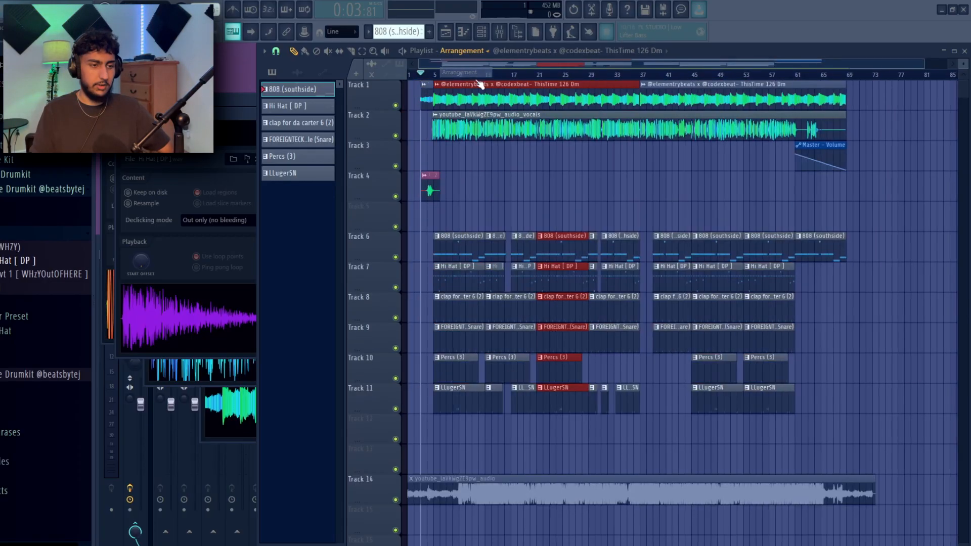
Examine the gaps between the drum clips on Tracks 6 to 11 against the vocals on Track 2.
left_click_drag(816, 392, 439, 248)
left_click(635, 222, "ctrl")
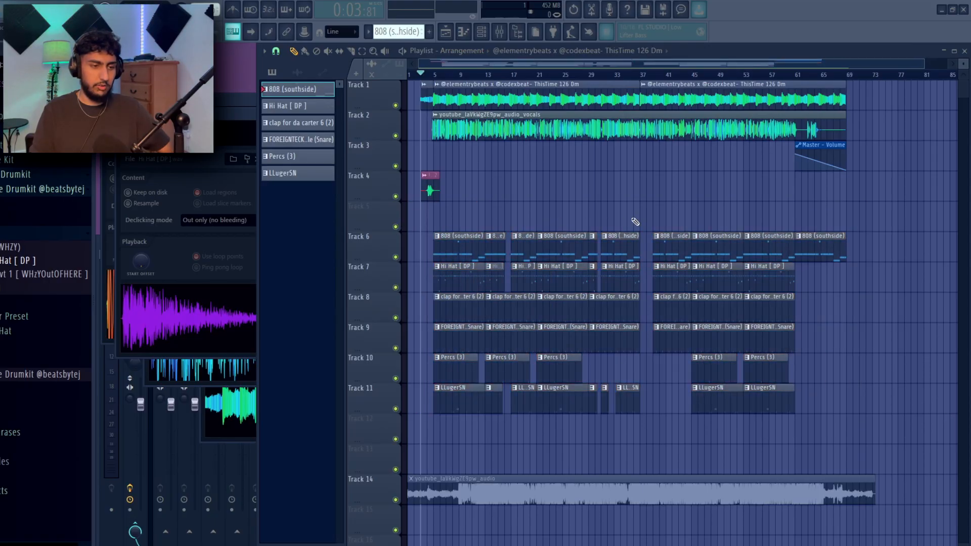
scroll(493, 132, "up", 4)
scroll(559, 182, "down", 2)
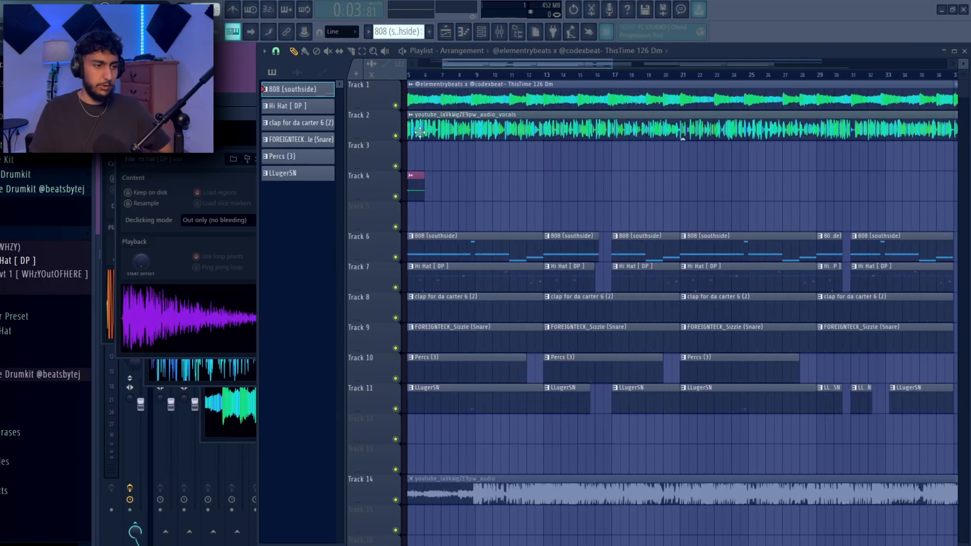
left_click_drag(554, 142, 490, 113)
scroll(668, 171, "down", 2)
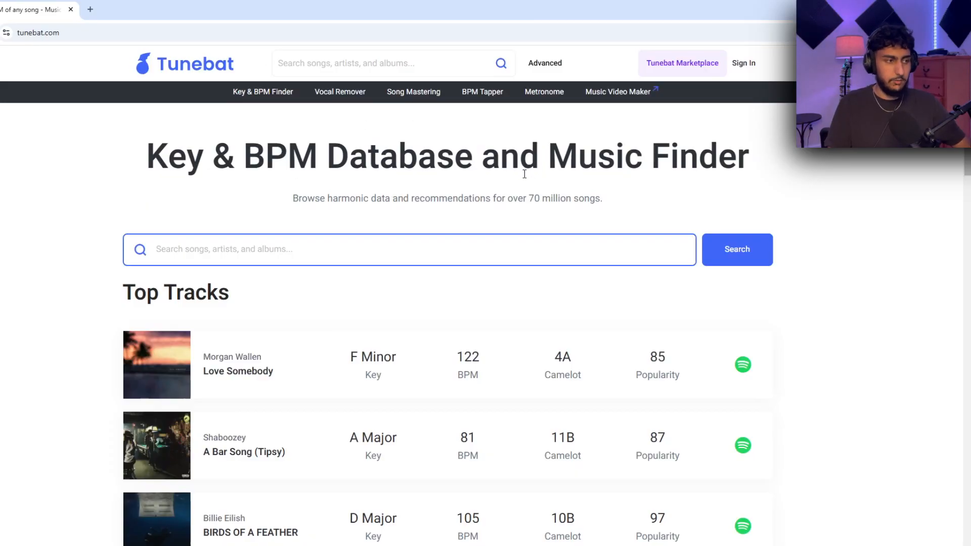
Open the advanced song search on the Tunebat website.
left_click(544, 62)
scroll(365, 205, "down", 3)
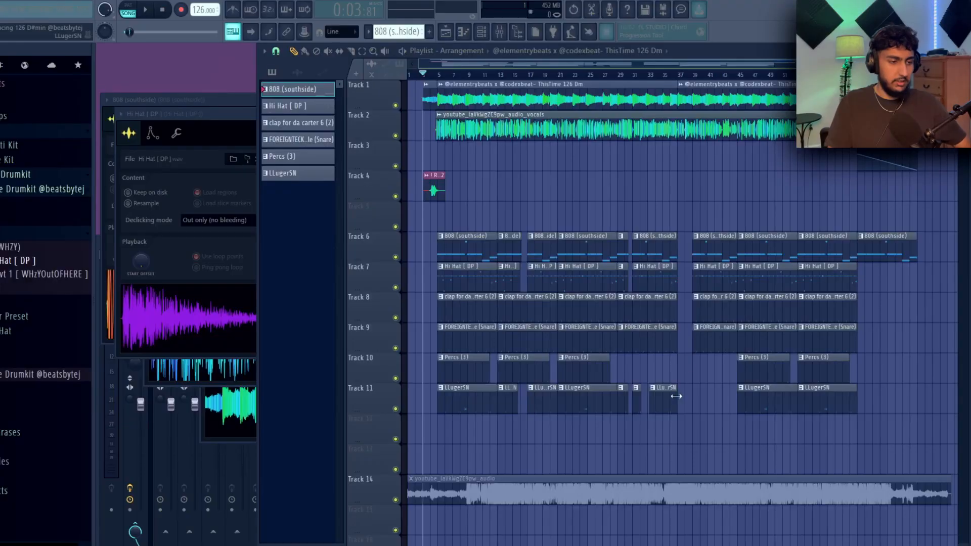
Mute the vocals on Track 2 in the playlist and play the full arrangement.
left_click(395, 136)
key("space")
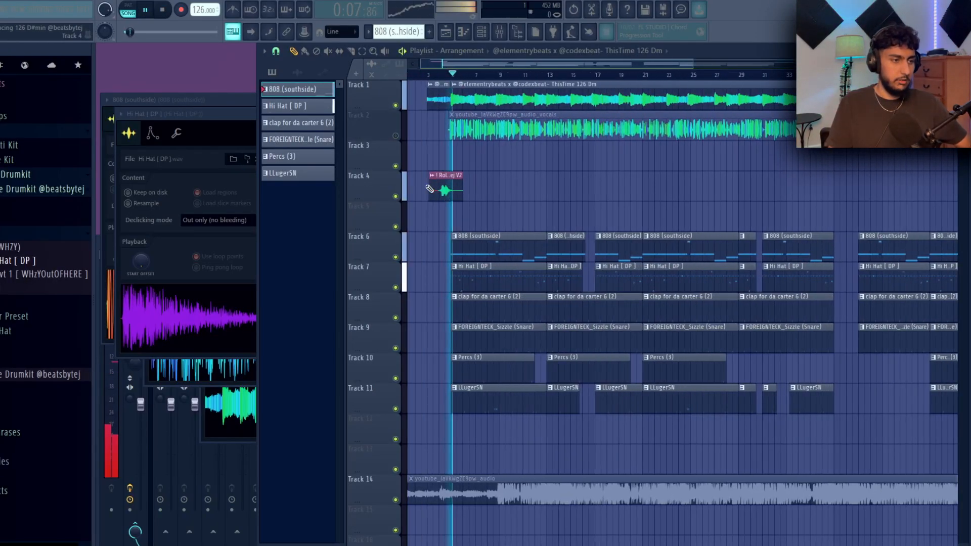
Switch to the Tunebat website and find and add Lil Baby as an artist seed in the advanced song search.
scroll(589, 188, "up", 4, "ctrl")
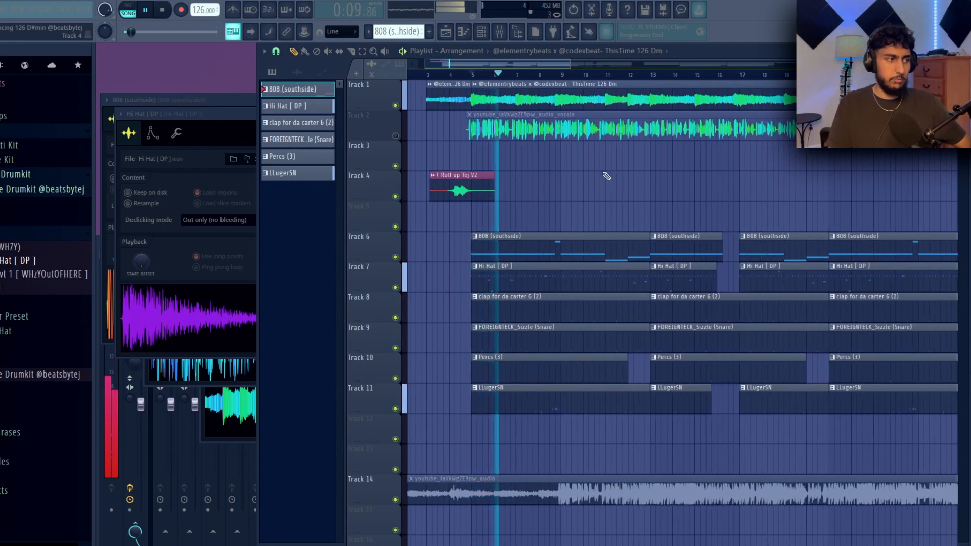
left_click(509, 537)
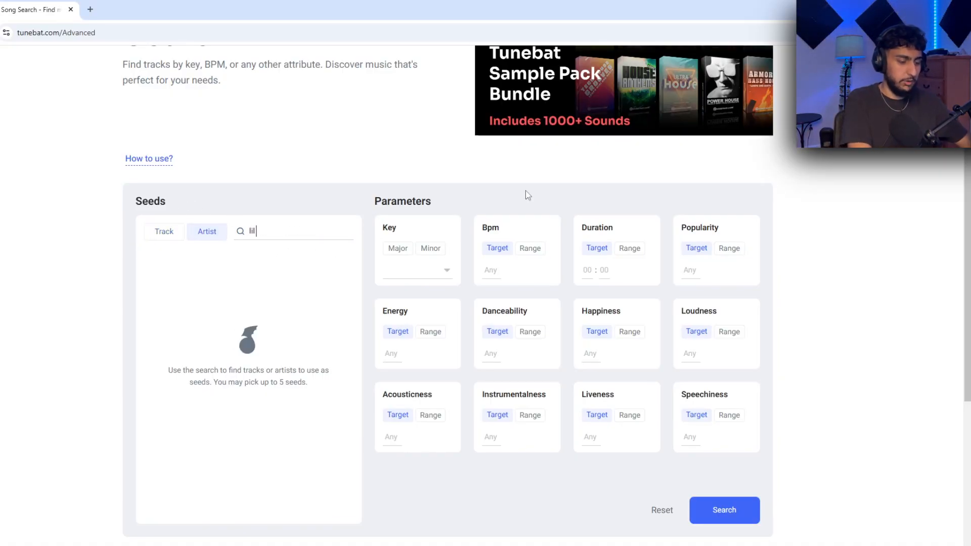
type("baby")
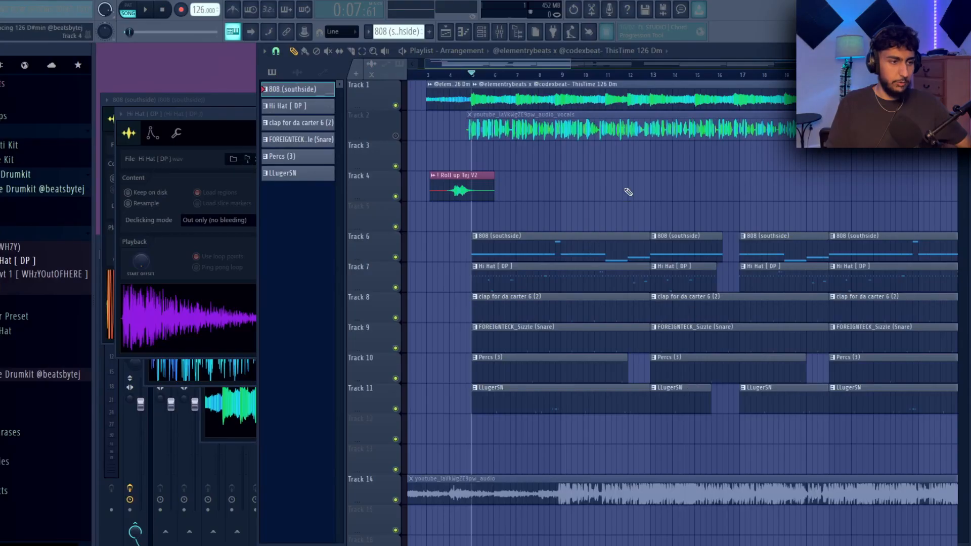
Open the channel settings of the melody clip on Track 1 and close them again.
left_click_drag(628, 191, 550, 140)
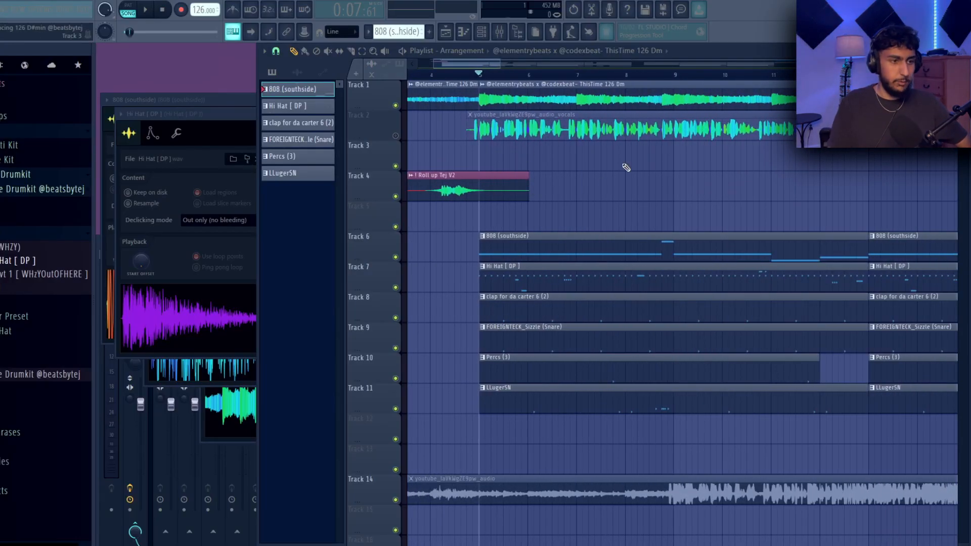
scroll(626, 168, "down", 2)
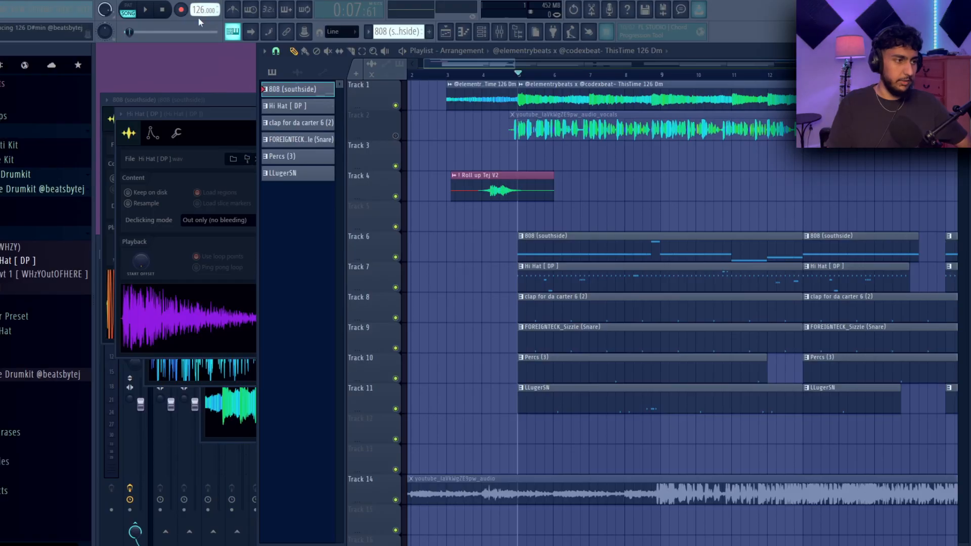
left_click_drag(580, 101, 500, 90)
left_click(694, 115)
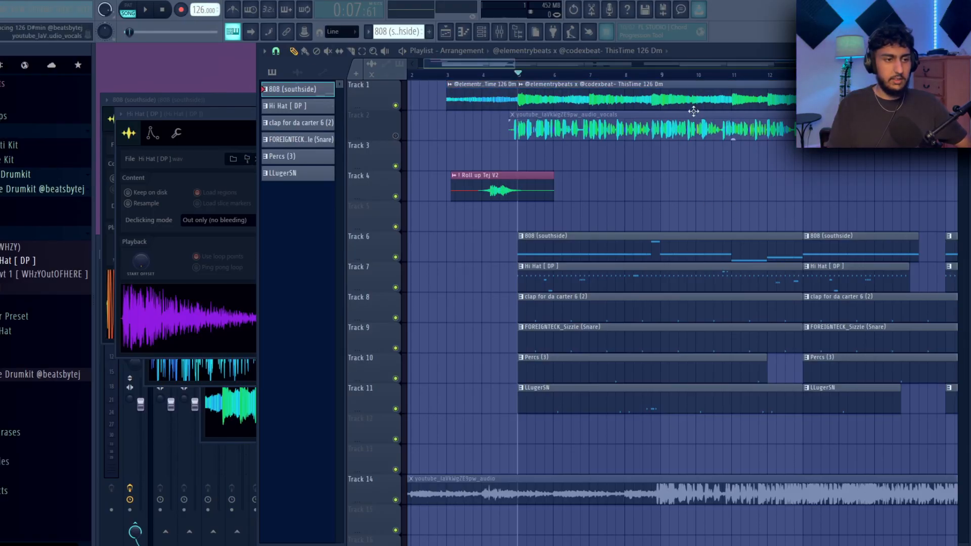
double_click(690, 86)
key("Escape")
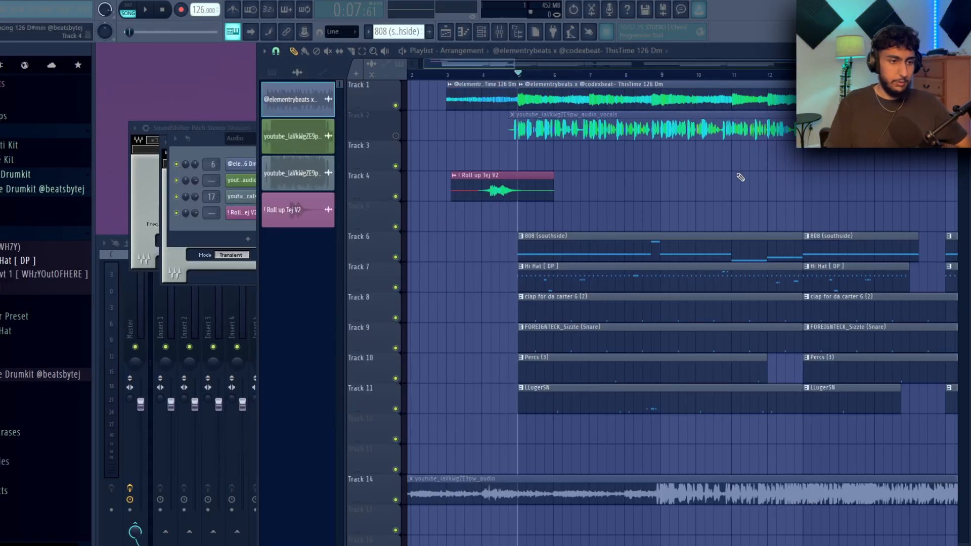
Look at the notes of the 808 (southside) pattern on Track 6 and return to the playlist.
double_click(659, 243)
left_click_drag(662, 232, 175, 217)
left_click(370, 211, "ctrl")
left_click(962, 49)
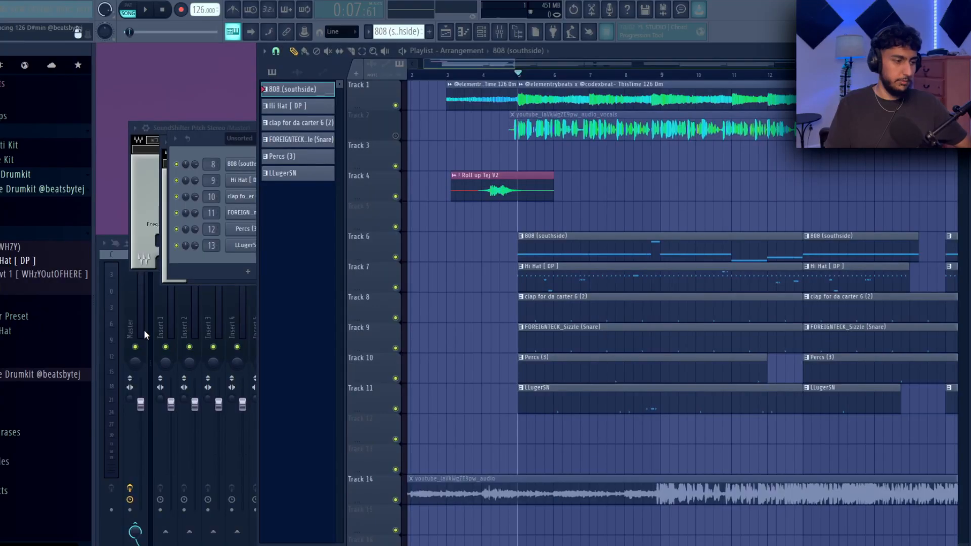
Load Auto-Key on the mixer's Master track and play the beat to detect its key.
left_click(142, 329)
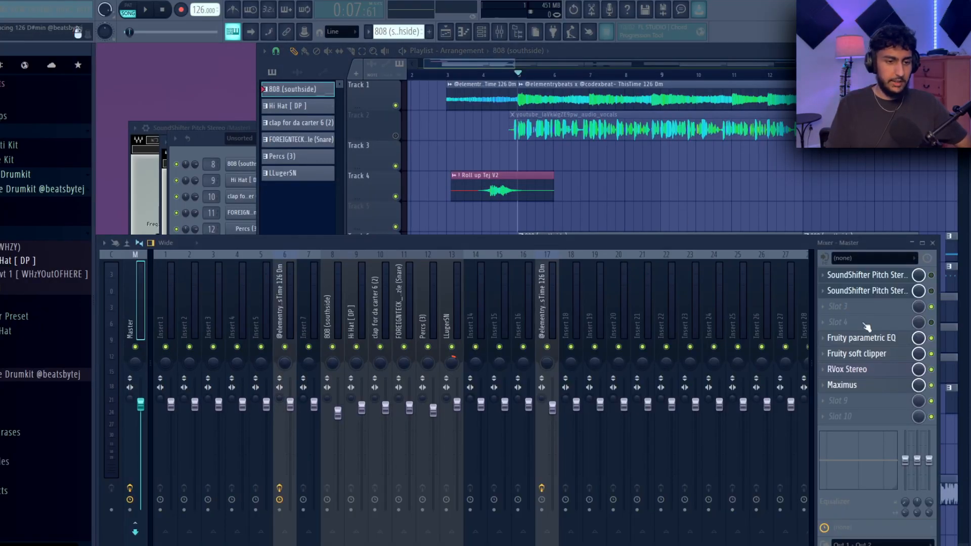
left_click(857, 308)
left_click(378, 230)
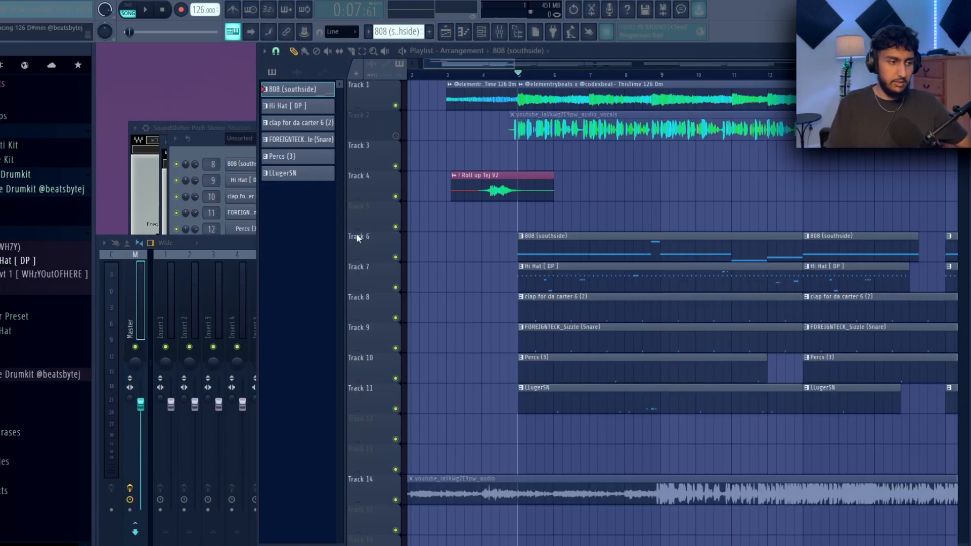
left_click(247, 252)
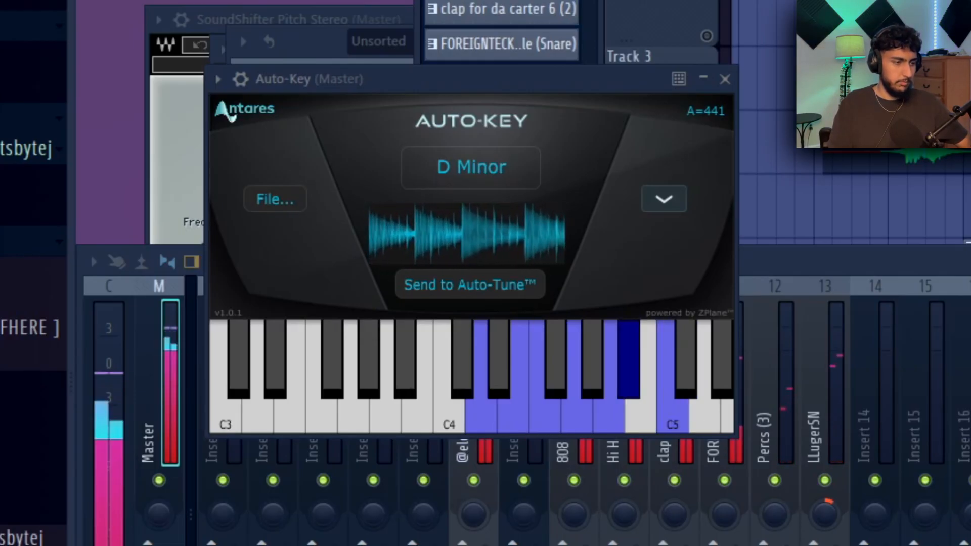
key("space")
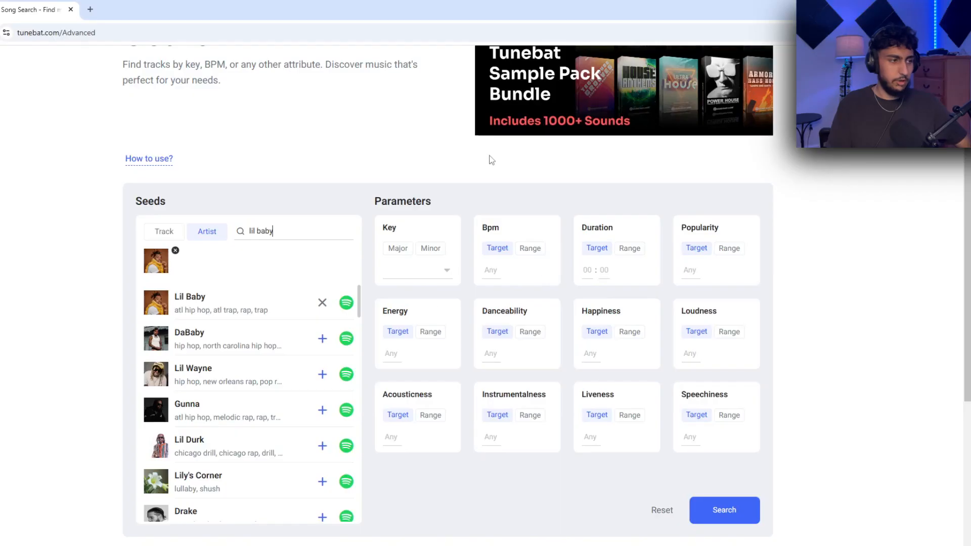
Switch to Tunebat, look over the Key & BPM Finder page and return to the advanced song search.
scroll(487, 158, "up", 5)
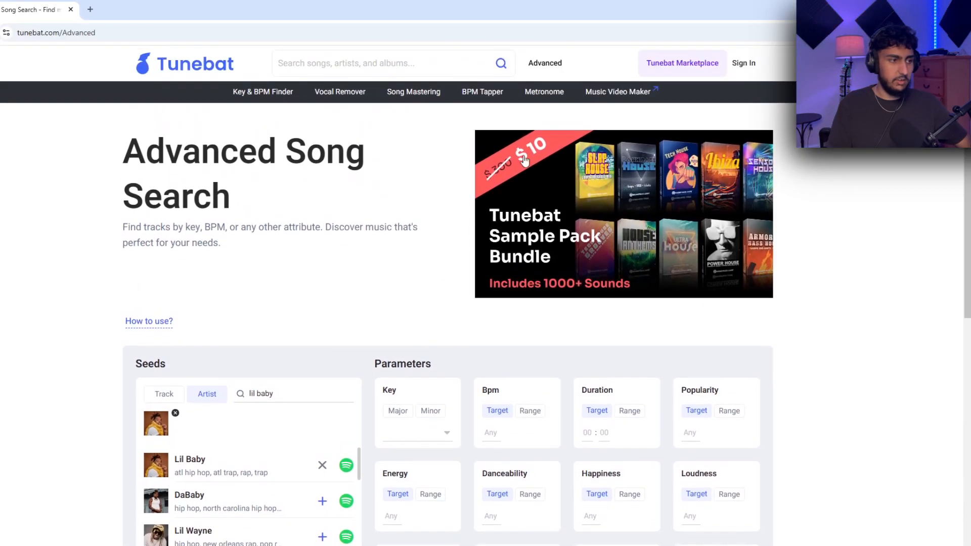
left_click(273, 92)
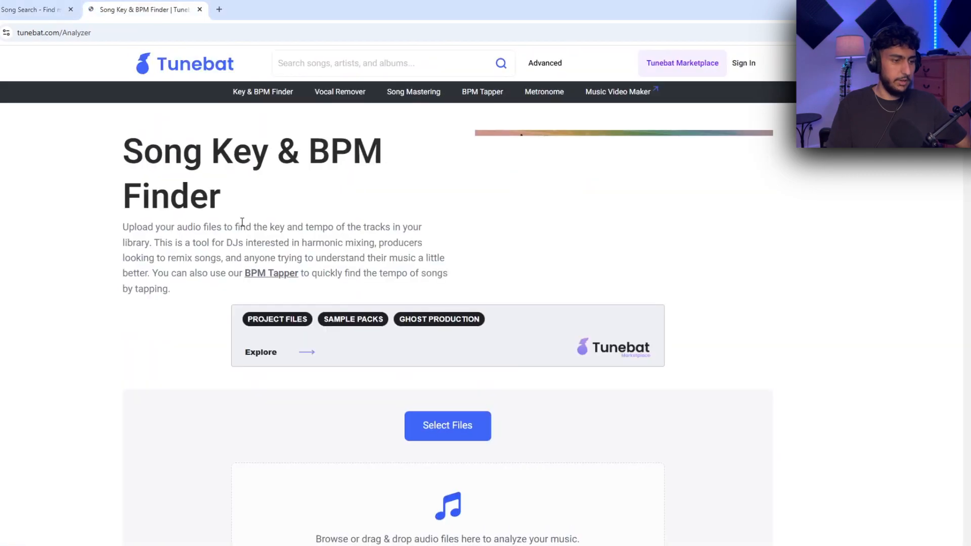
scroll(554, 431, "down", 3)
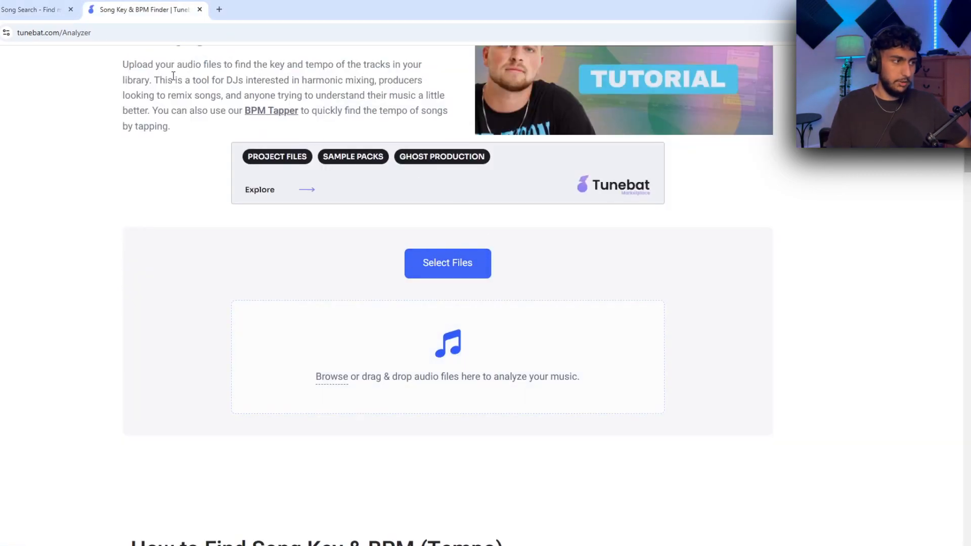
left_click(35, 6)
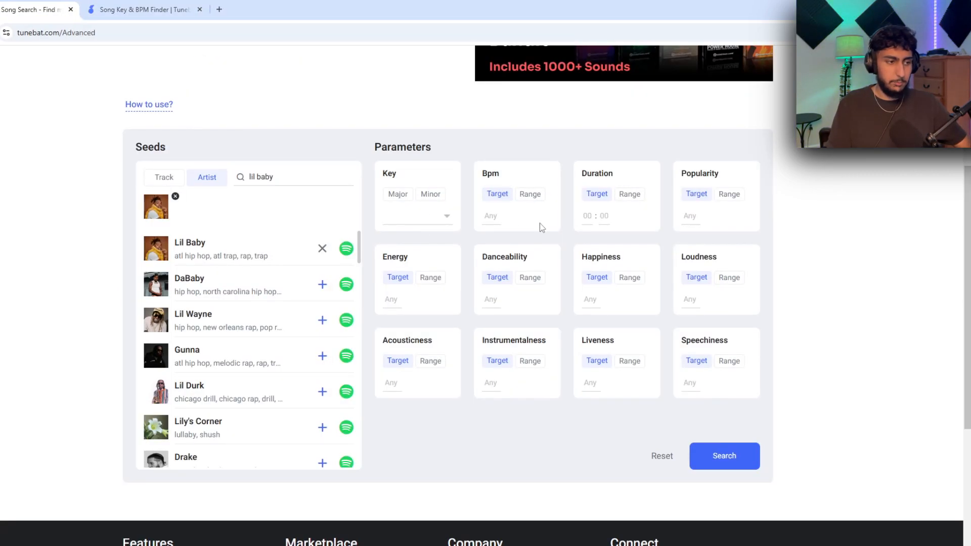
Set the search key to D Minor and the BPM to 126, and search for matching songs.
left_click(397, 224)
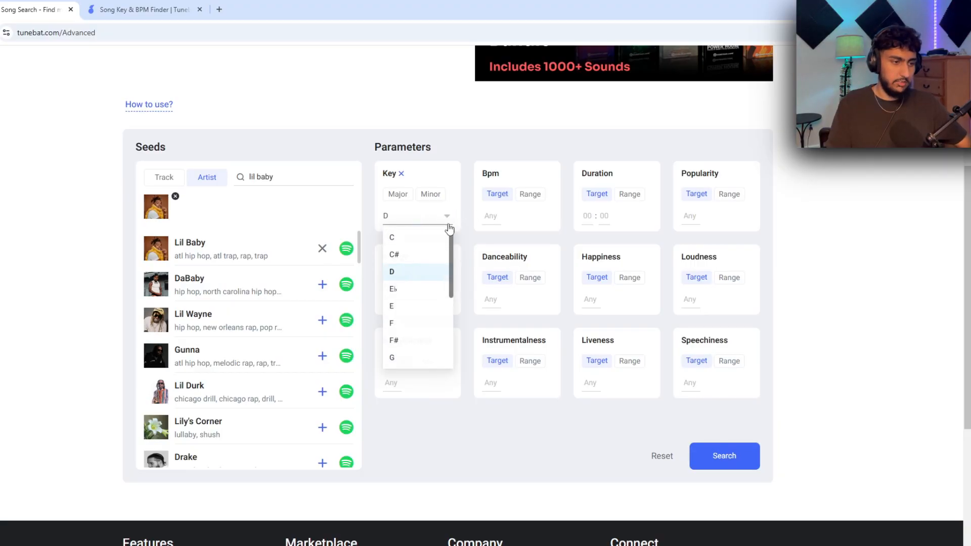
left_click(431, 195)
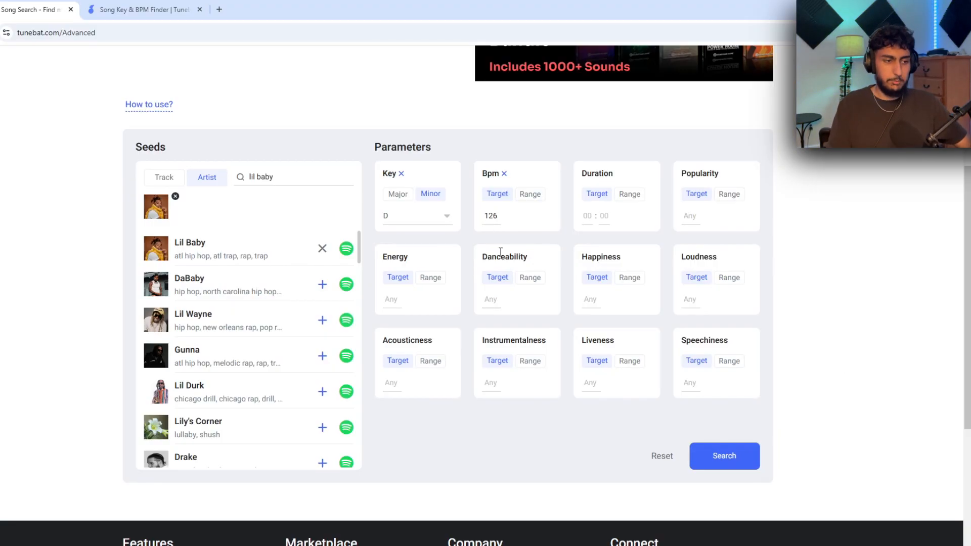
left_click(752, 461)
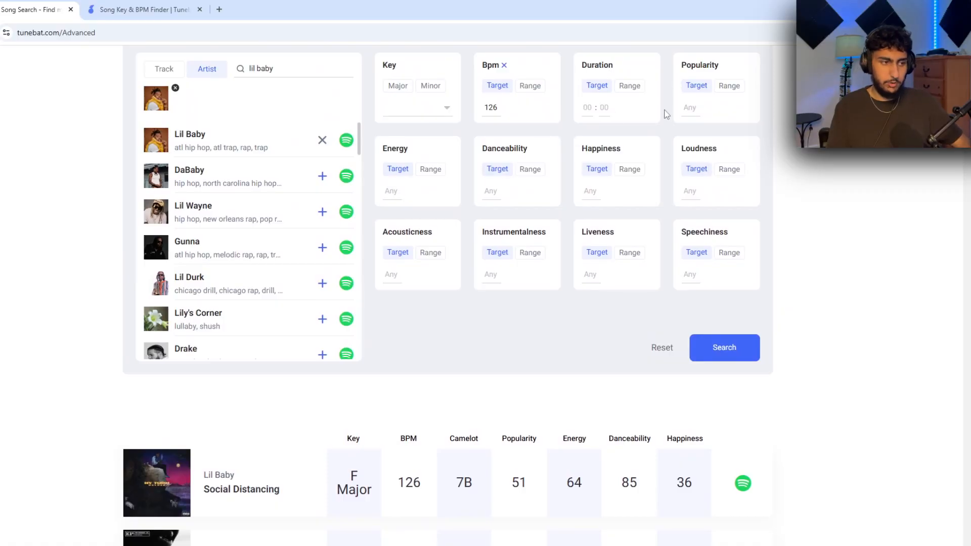
scroll(881, 181, "down", 4)
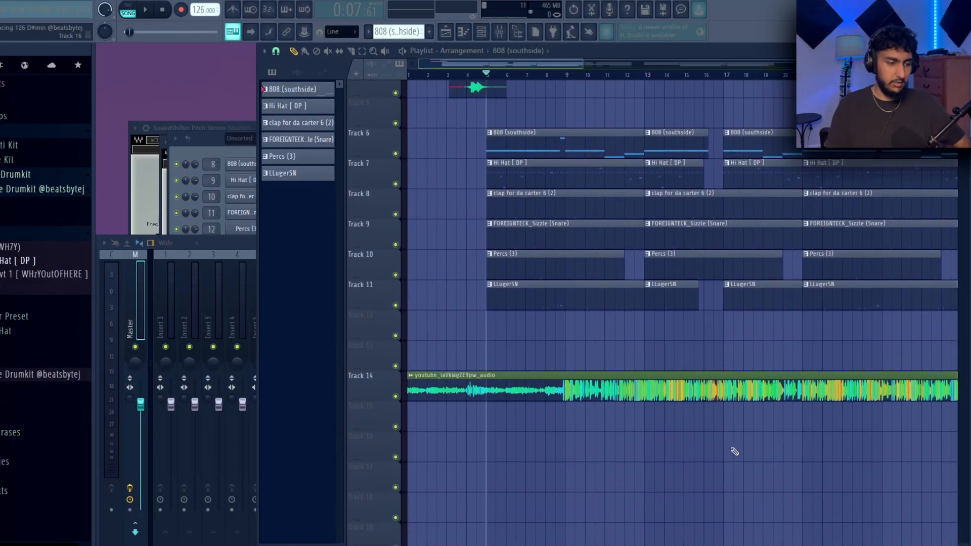
Solo and play the full song clip on Track 14, and extract the stems from its sample.
right_click(396, 391)
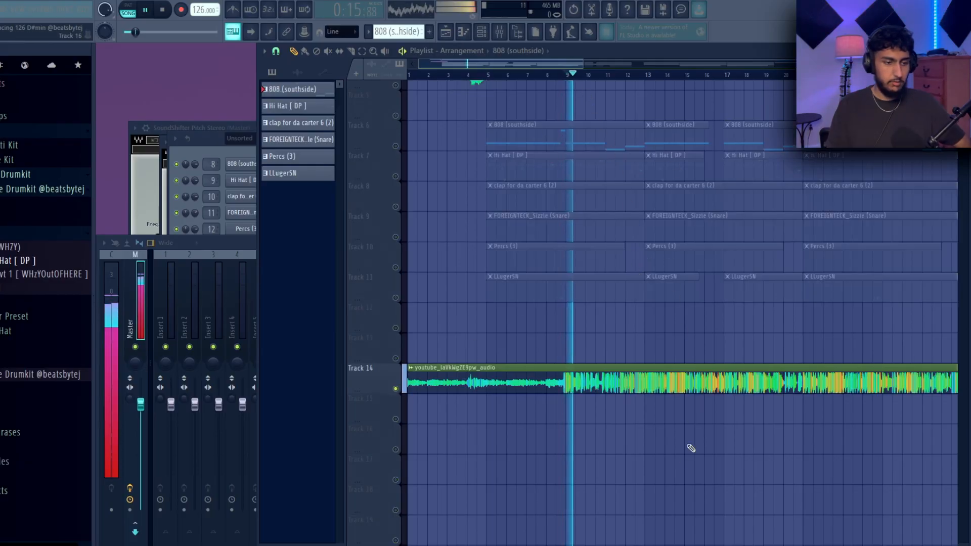
key("space")
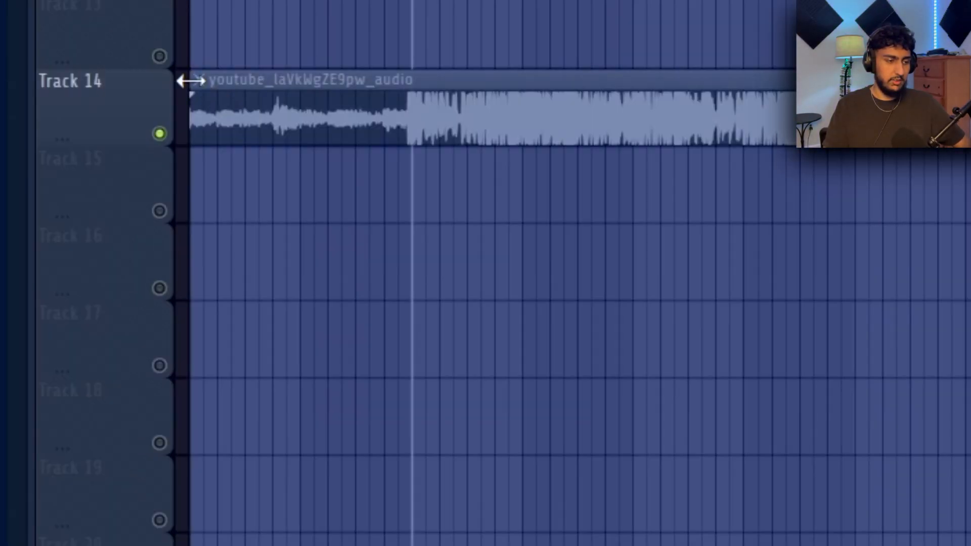
left_click(205, 84)
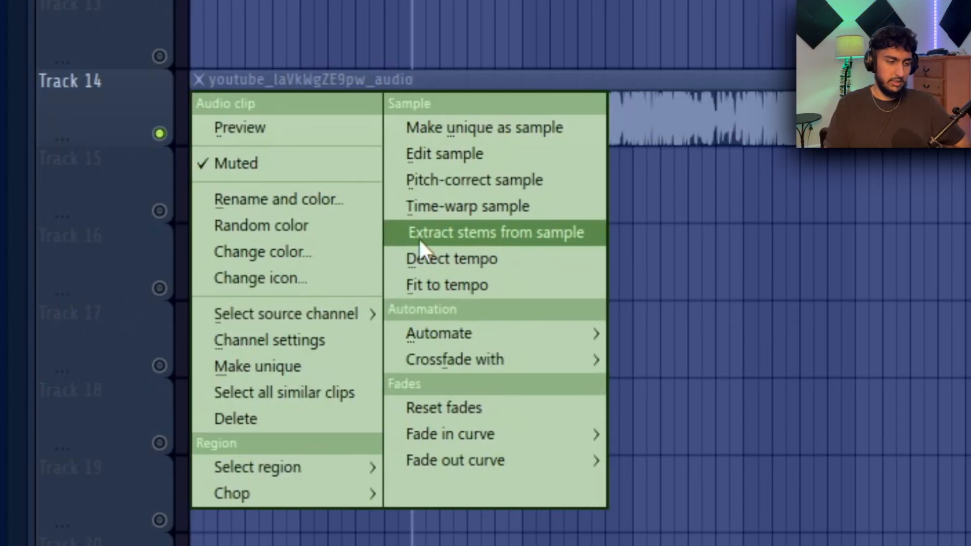
left_click(542, 238)
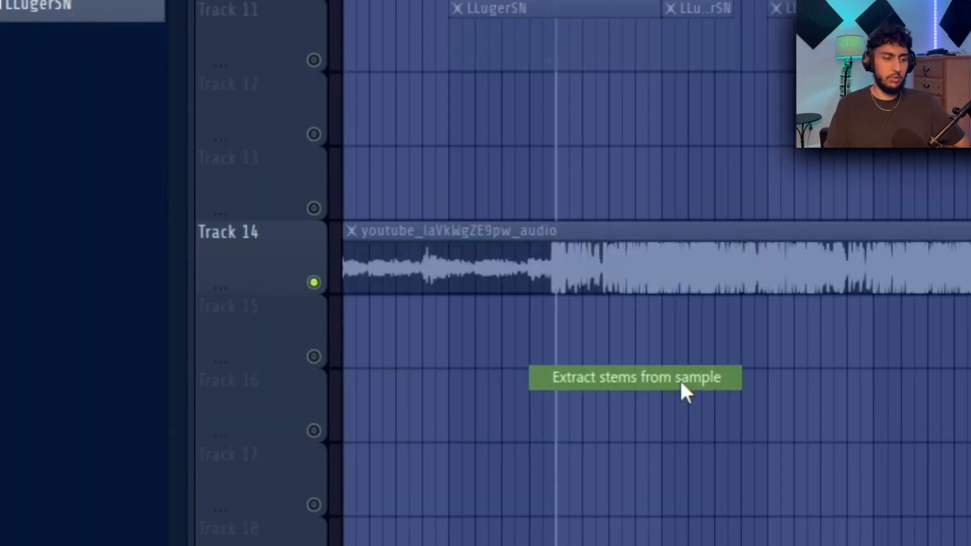
left_click(681, 382)
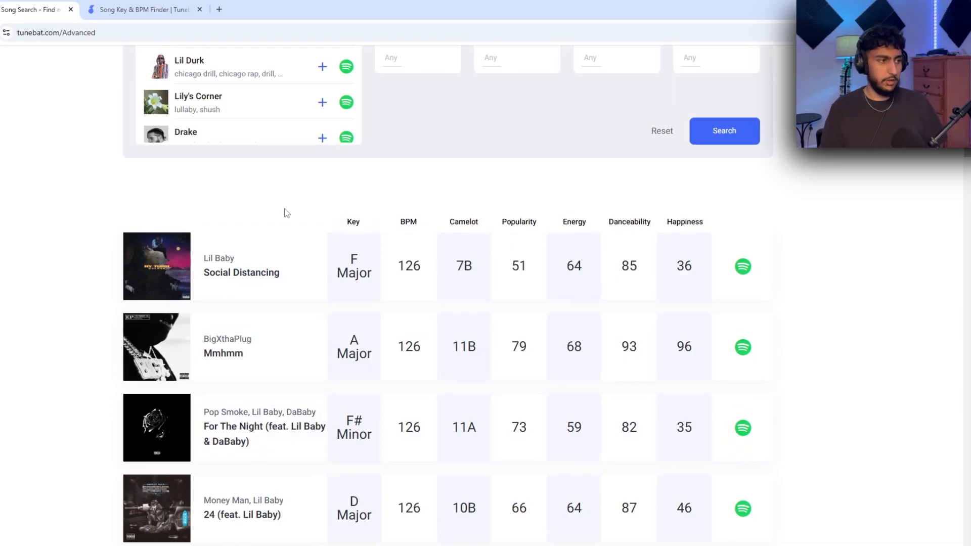
Unmute the melody on Track 1 and play it together with the vocals on Track 2.
scroll(293, 212, "up", 10)
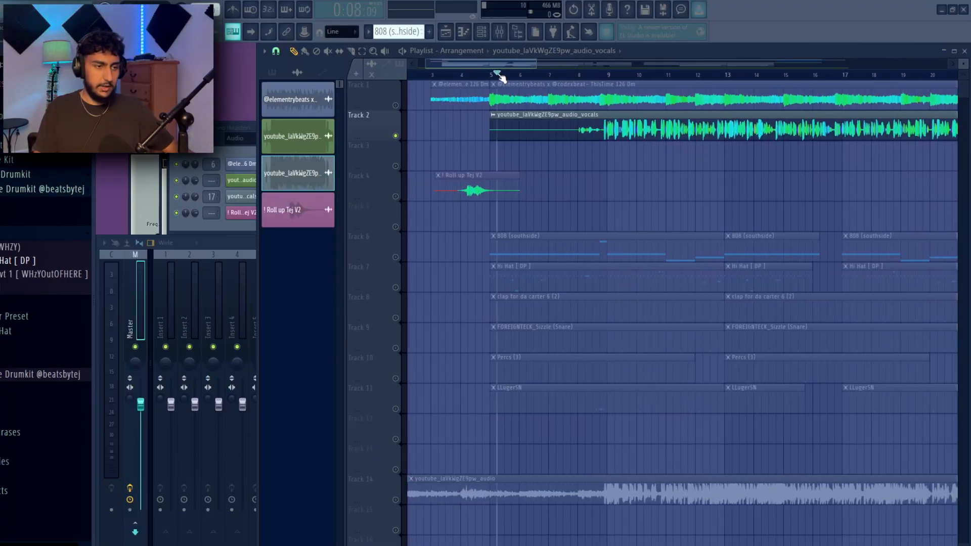
left_click_drag(497, 74, 563, 76)
scroll(481, 95, "down", 3)
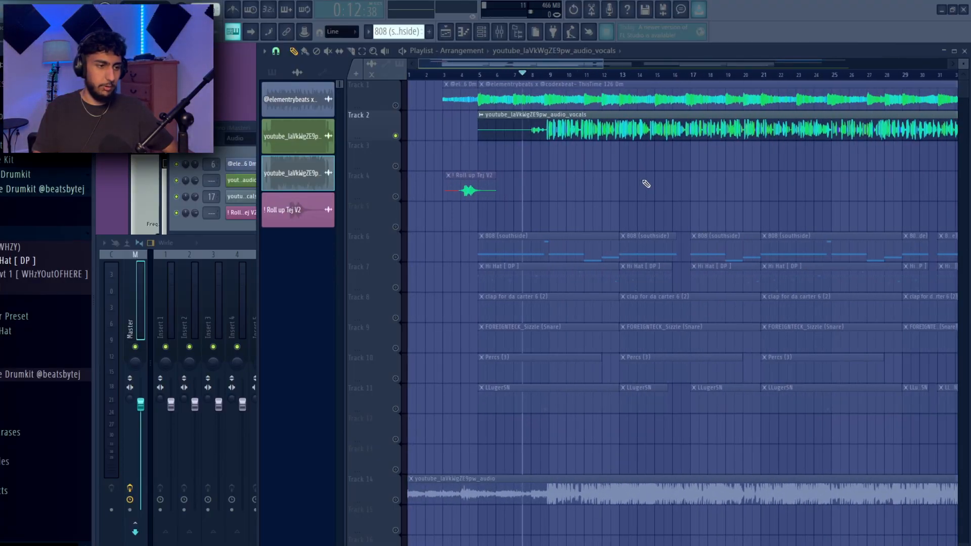
scroll(544, 166, "up", 5)
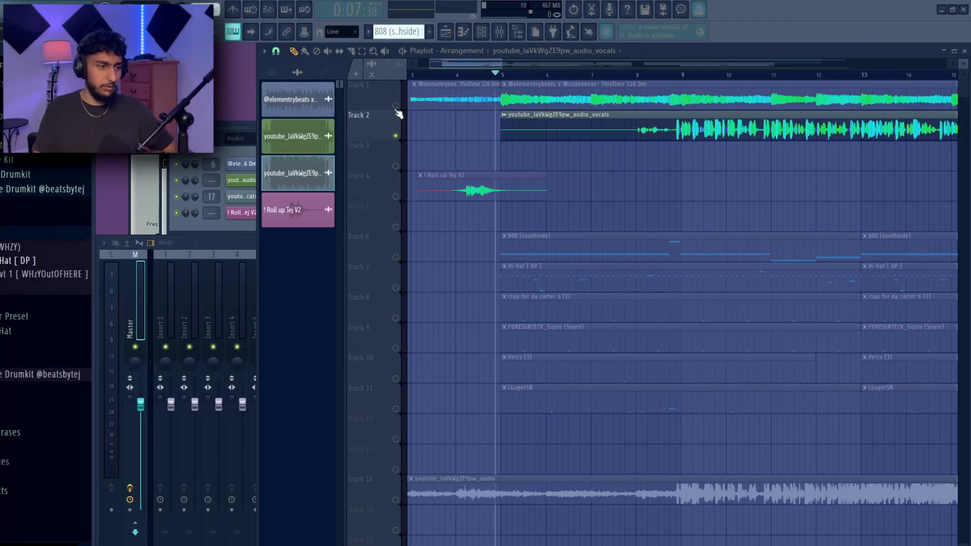
left_click(396, 106)
key("space")
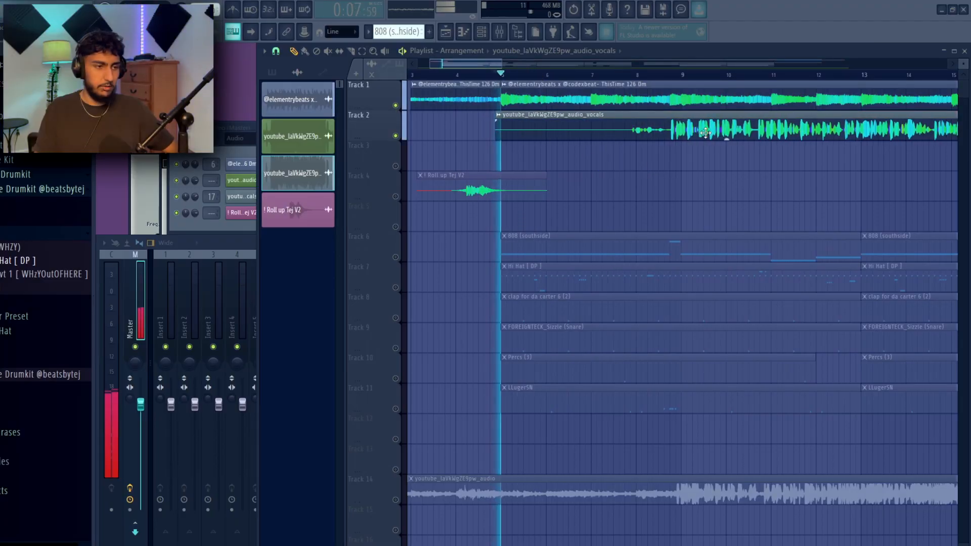
Move the vocals clip on Track 2 earlier so the main vocals start at bar 5, and play it with the melody.
left_click_drag(706, 133, 526, 134)
key("space")
left_click(441, 74)
key("space")
left_click_drag(657, 179, 756, 175)
scroll(592, 161, "up", 3)
scroll(590, 162, "down", 3)
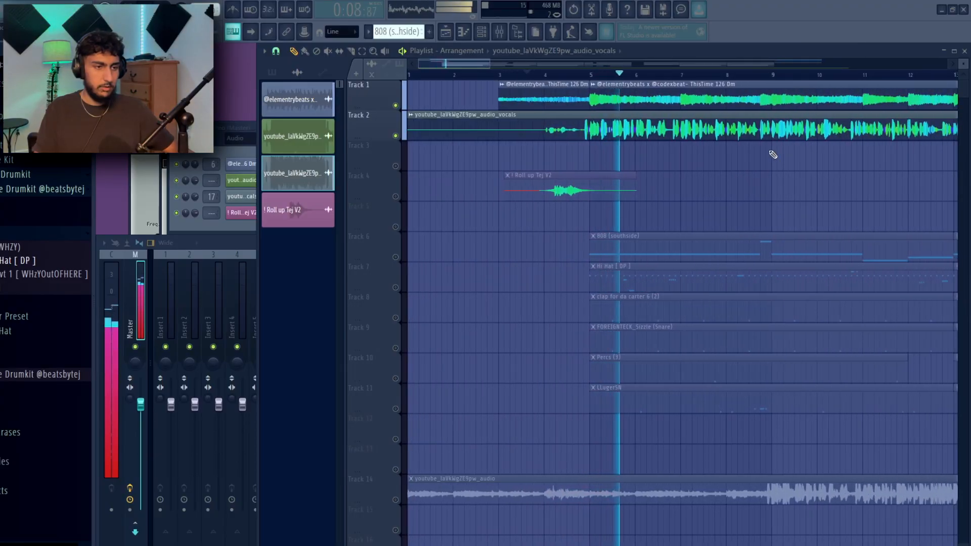
left_click_drag(793, 165, 765, 173)
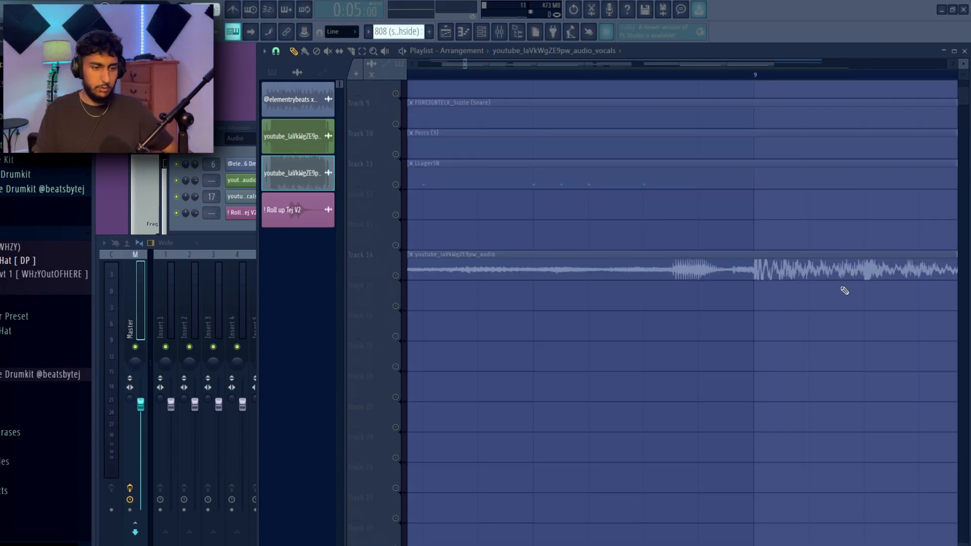
Examine the full song clip on Track 14 around bar 9 and open its channel settings.
left_click(611, 266)
left_click(791, 364)
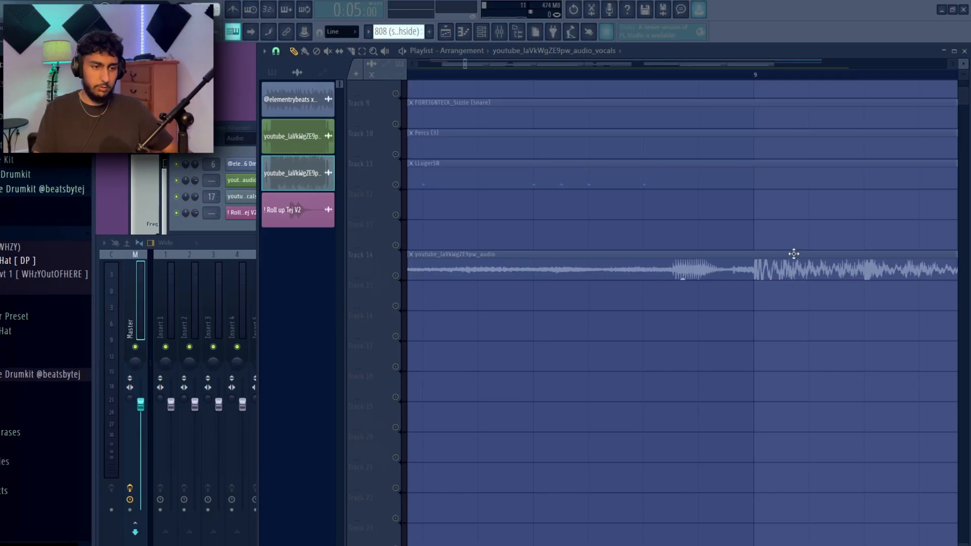
scroll(690, 279, "down", 4)
double_click(504, 258)
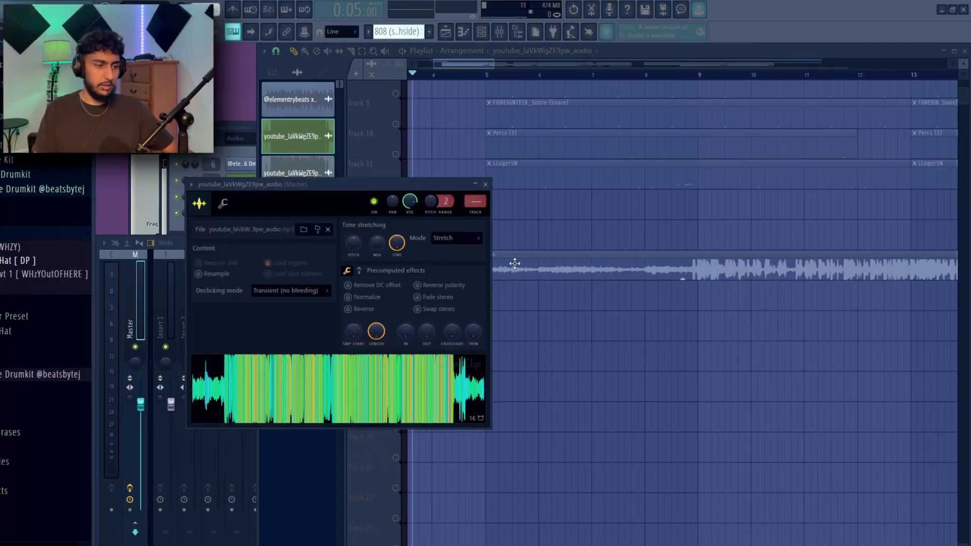
left_click(523, 267)
Slide the full song clip on Track 14 so that its beat drop lands exactly on bar 9.
left_click_drag(657, 332, 656, 429)
left_click_drag(464, 195, 505, 315)
left_click_drag(668, 191, 688, 178)
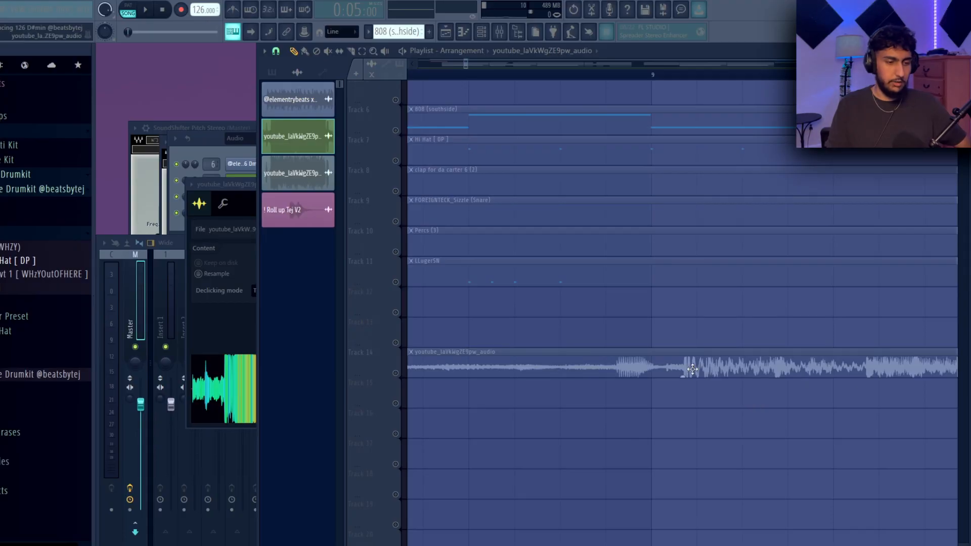
left_click_drag(692, 369, 662, 370)
scroll(694, 413, "up", 2)
left_click_drag(716, 401, 645, 363)
left_click(685, 397, "ctrl")
scroll(685, 399, "down", 5)
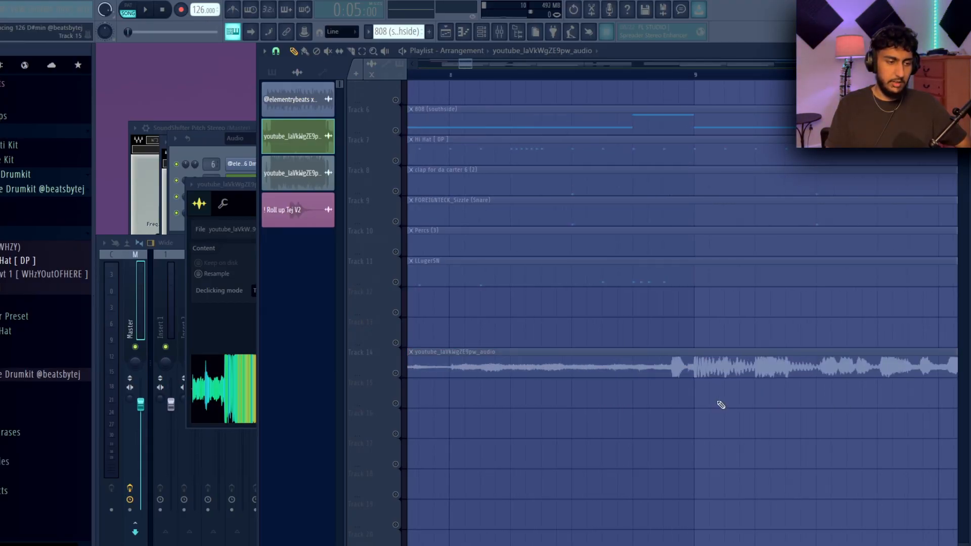
Trim the start of the vocals clip on Track 2 to just before bar 5 and play it with the melody from bar 3.
scroll(683, 391, "down", 3)
scroll(682, 299, "down", 5)
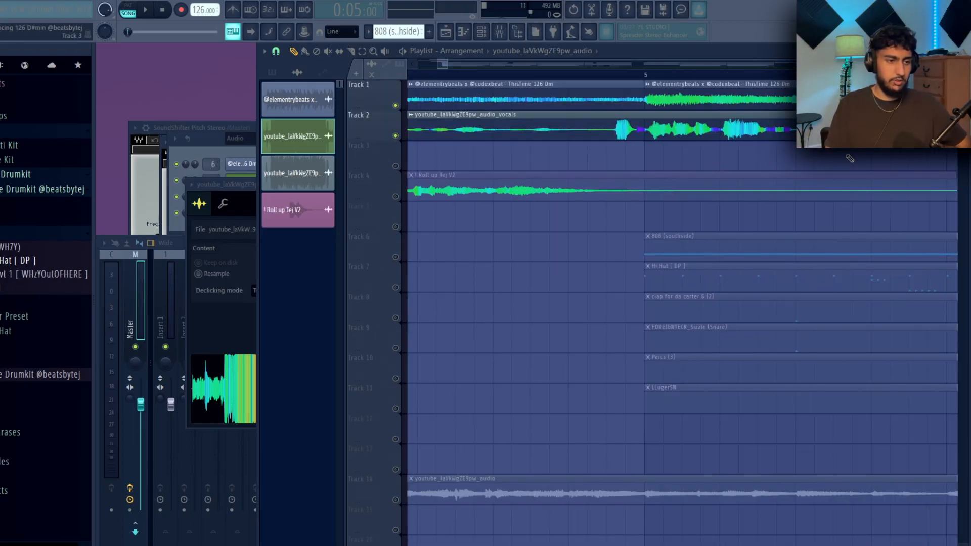
scroll(758, 168, "down", 5)
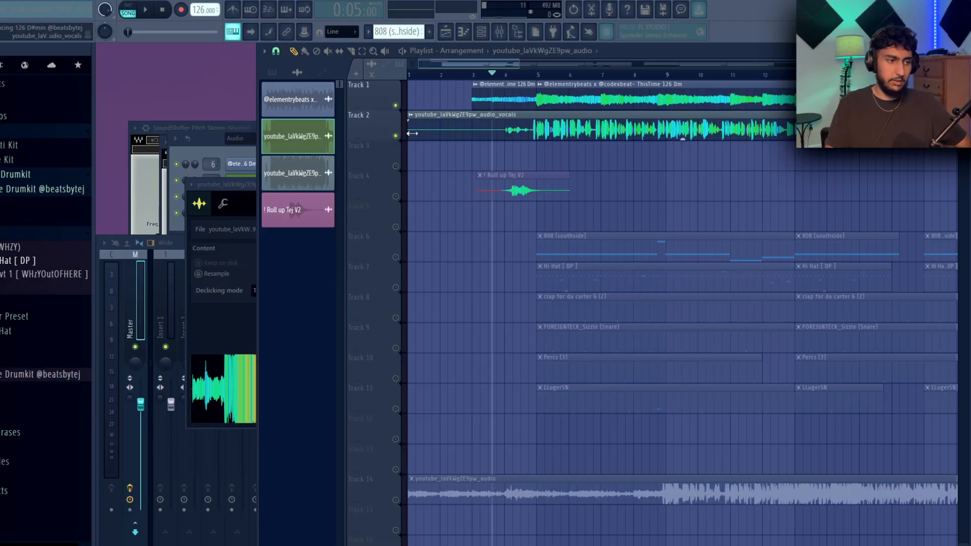
left_click_drag(411, 133, 528, 133)
scroll(518, 93, "up", 1)
left_click(480, 73)
key("space")
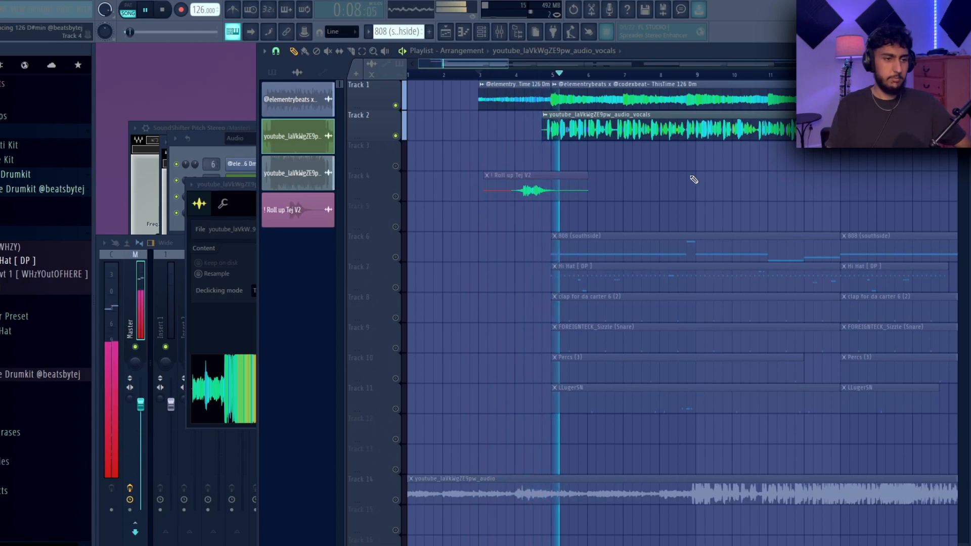
scroll(748, 191, "down", 1)
left_click_drag(778, 175, 765, 174)
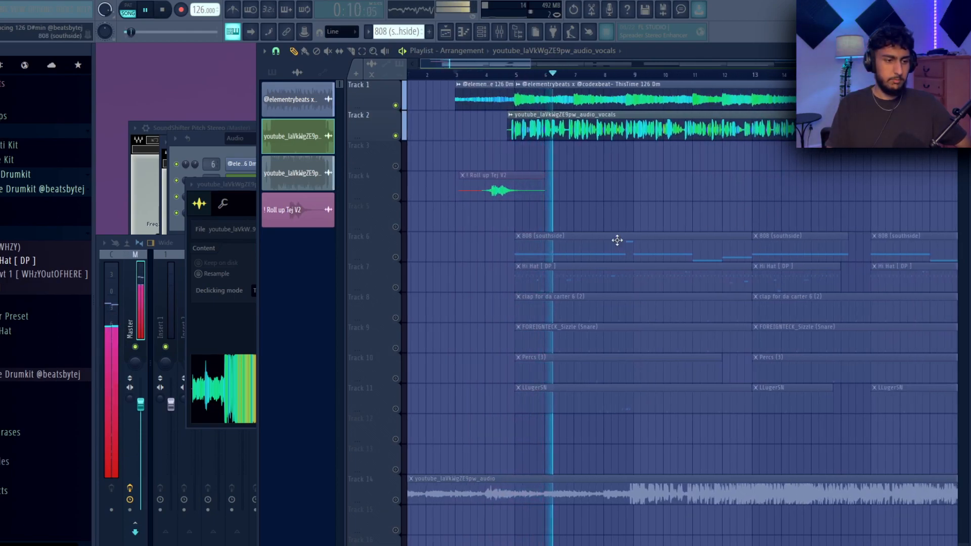
Unmute all the other tracks and play the 808 and drum patterns together with the melody and vocals.
left_click(395, 256)
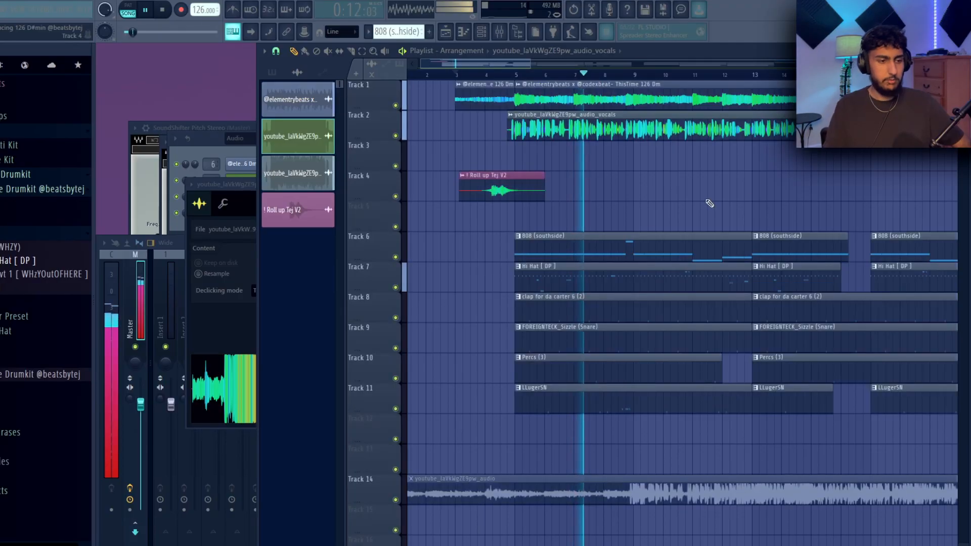
scroll(685, 202, "down", 1)
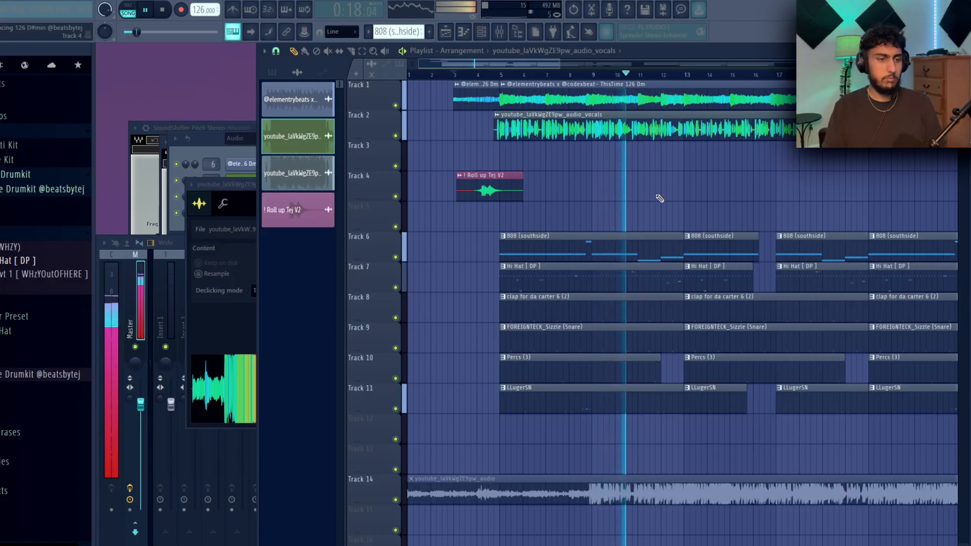
scroll(773, 187, "down", 3)
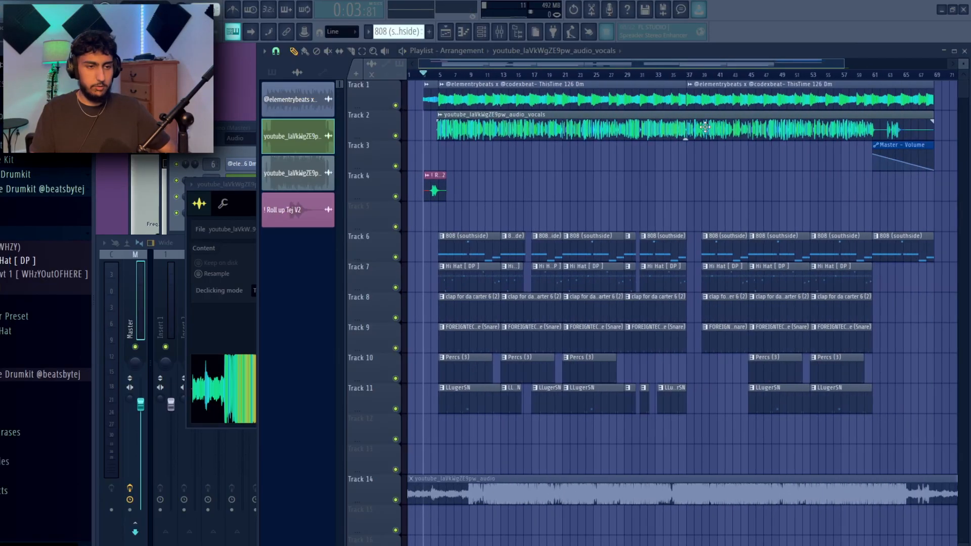
left_click(718, 120)
left_click_drag(718, 119, 763, 177)
left_click_drag(598, 124, 678, 159)
left_click_drag(765, 90, 420, 116)
left_click(620, 179, "ctrl")
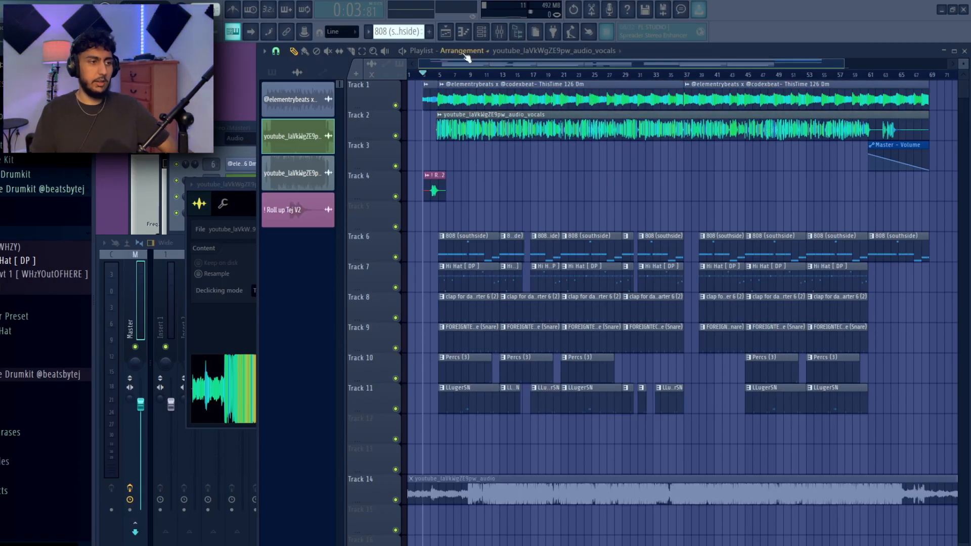
Open the melody clip's channel settings and play the arrangement around bar 5 with the vocals on Track 2 unmuted.
scroll(445, 142, "up", 5)
double_click(550, 83)
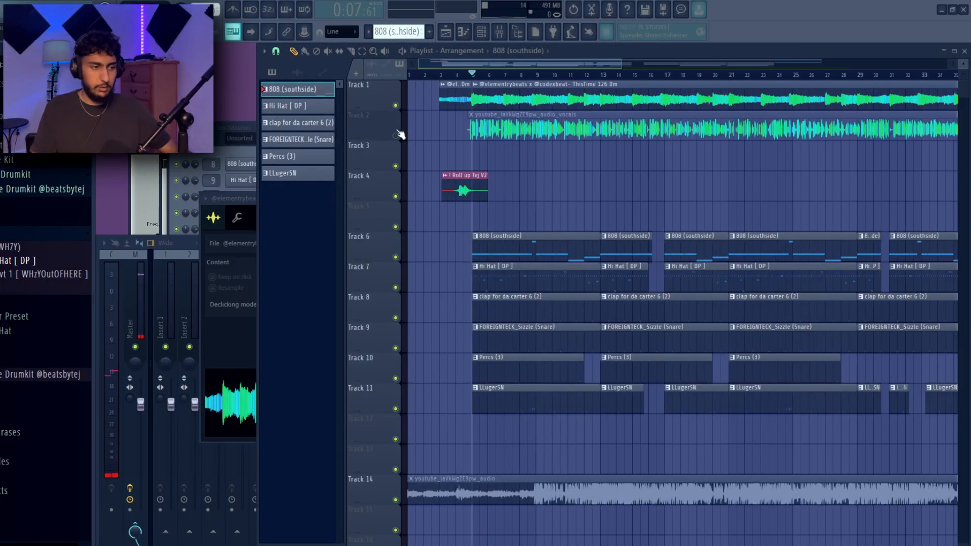
scroll(601, 192, "up", 5)
key("space")
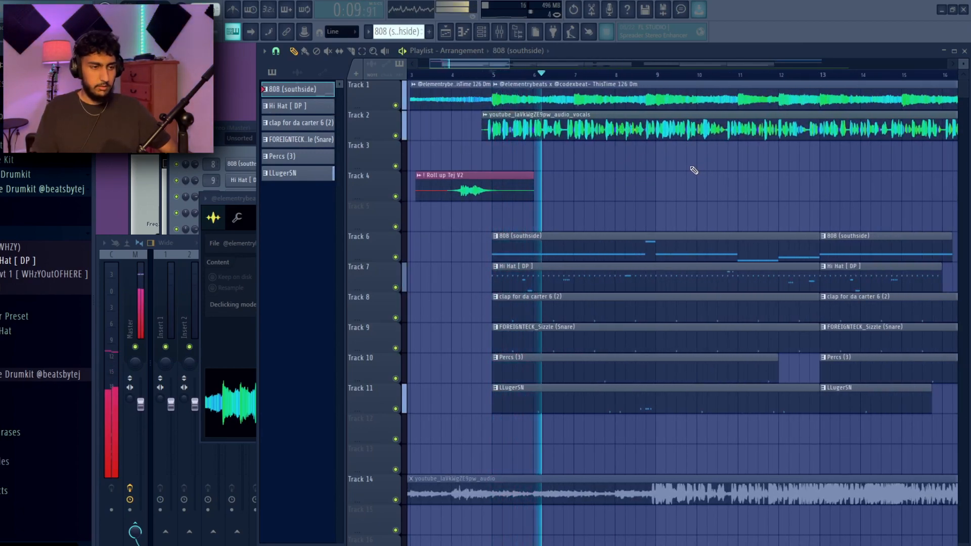
key("space")
scroll(712, 157, "down", 2)
scroll(712, 157, "down", 1)
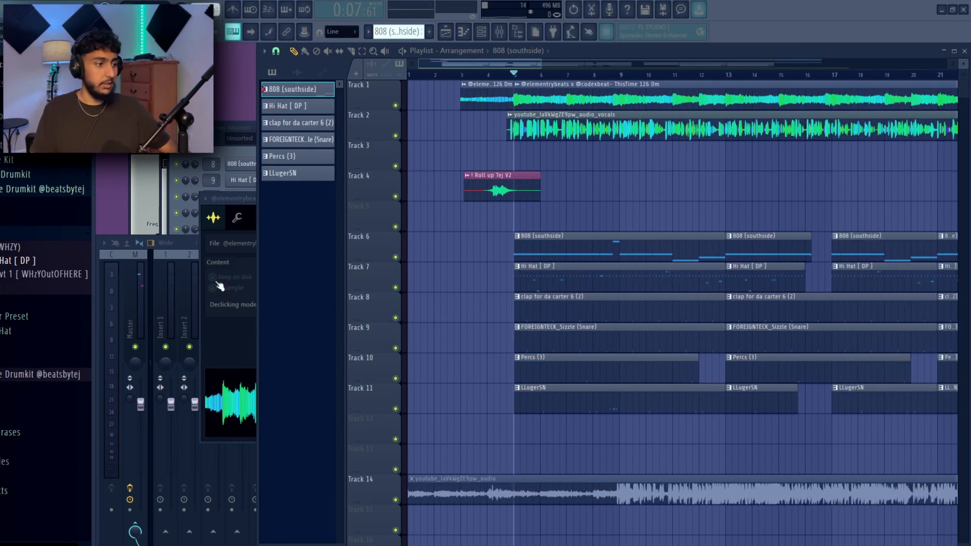
Enable Auto-Tune Pro on the vocals' mixer insert 17, open its settings and return to the playlist.
left_click(118, 533)
left_click(543, 303)
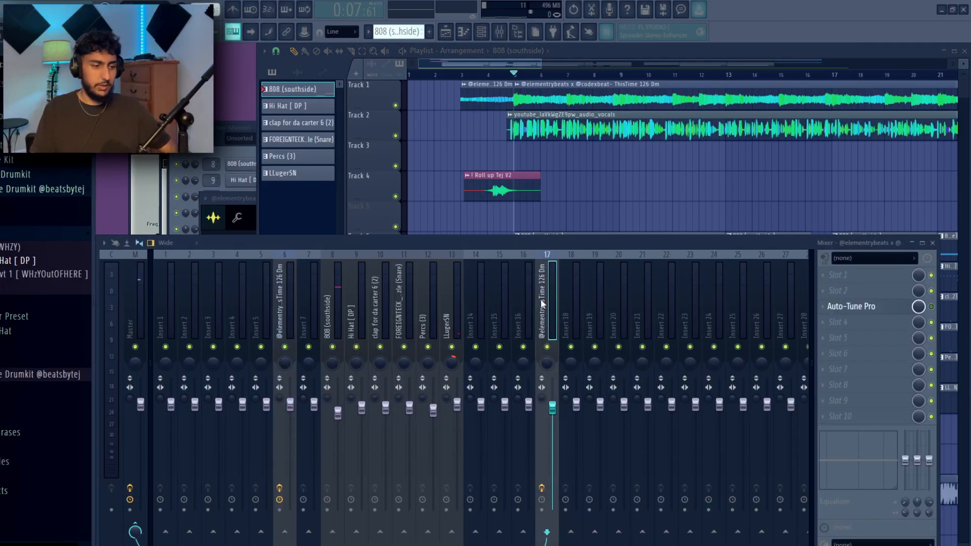
left_click(374, 291)
left_click(588, 302)
left_click(578, 299)
right_click(581, 174)
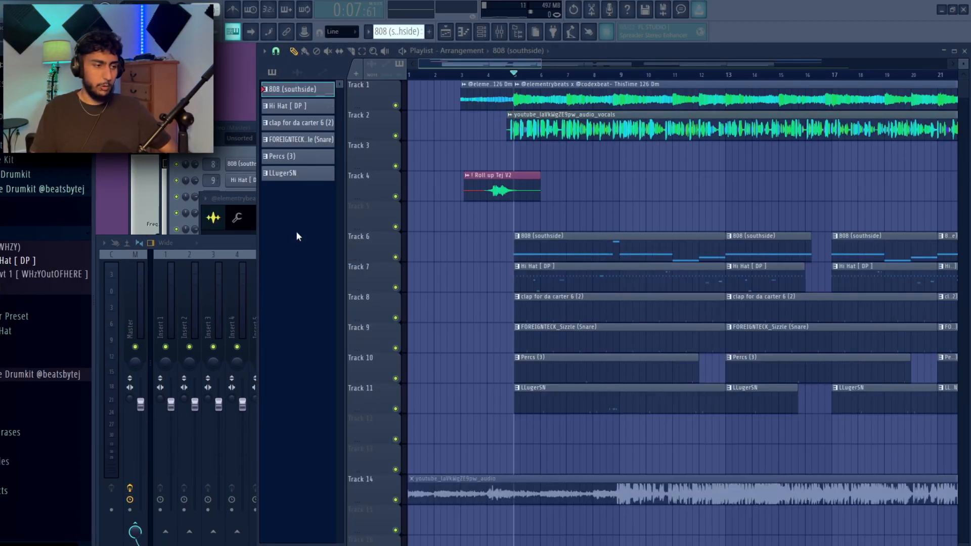
left_click(230, 243)
left_click(548, 309)
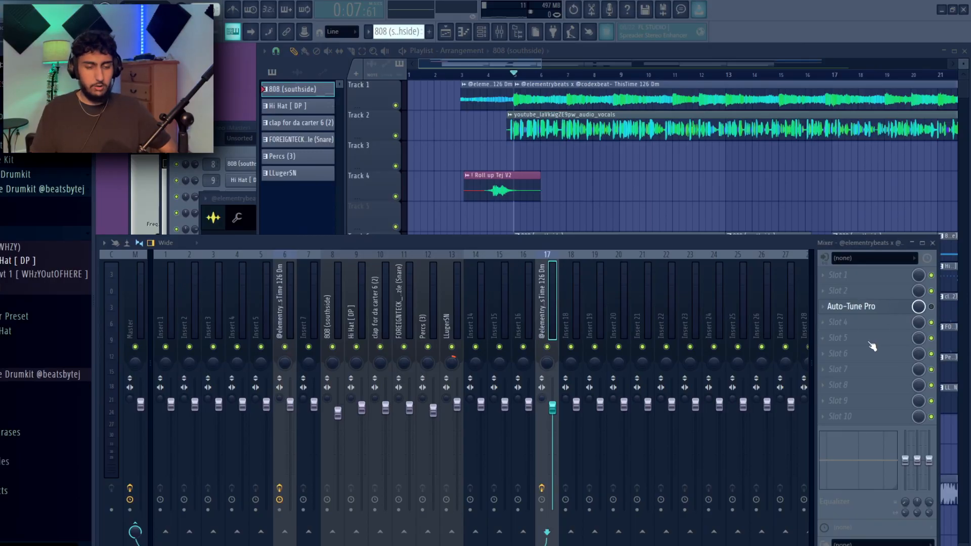
left_click(879, 306)
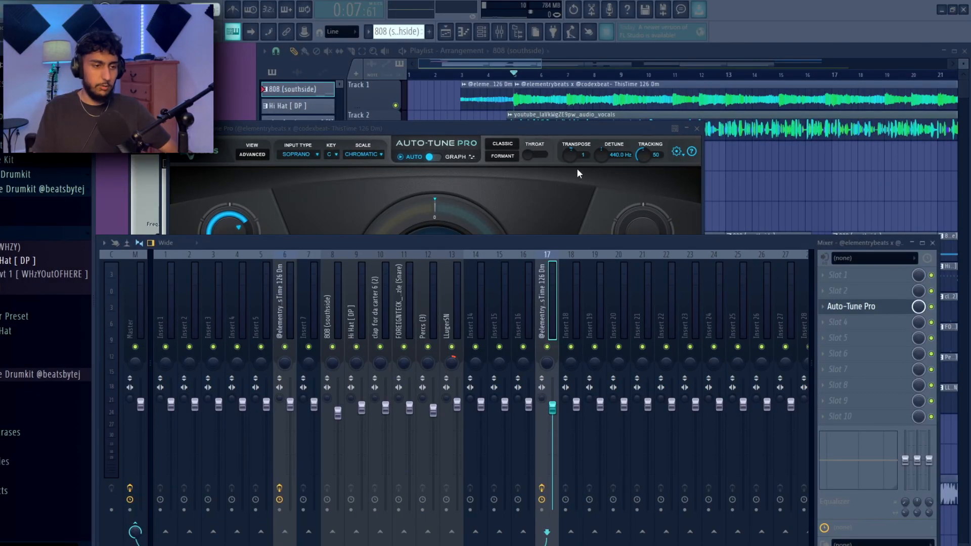
left_click(578, 176)
left_click(811, 173)
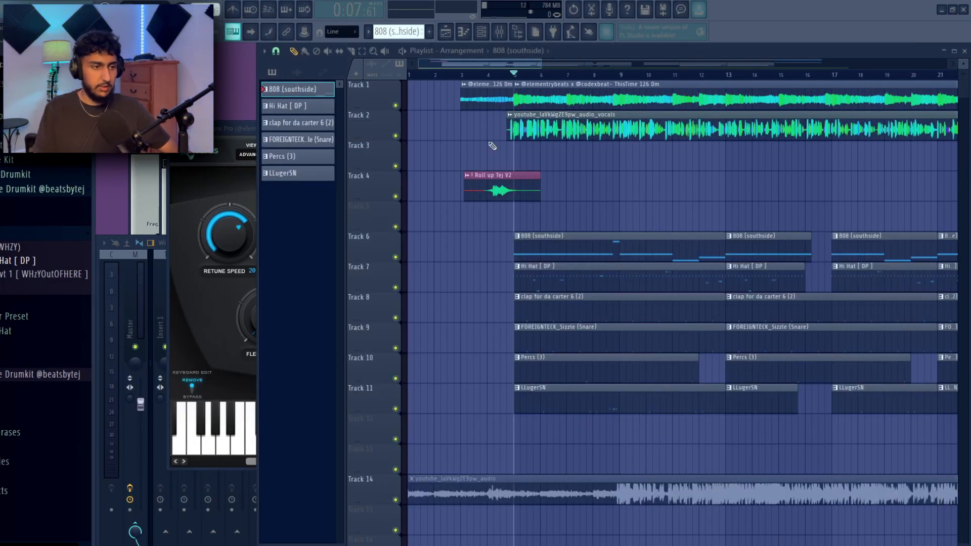
Play the arrangement from about bar 4 to hear the vocals with Auto-Tune Pro enabled.
left_click(486, 75)
key("space")
scroll(582, 196, "up", 2)
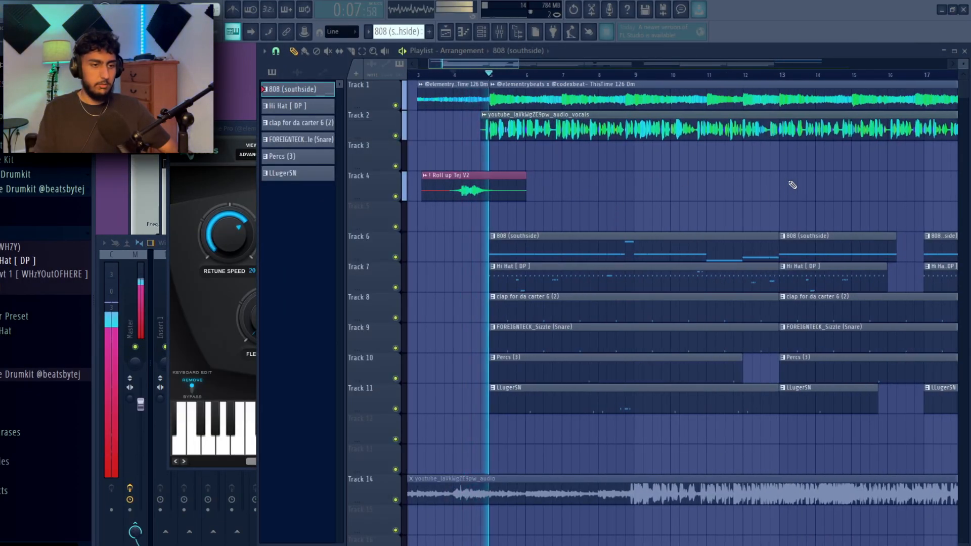
scroll(841, 175, "down", 1)
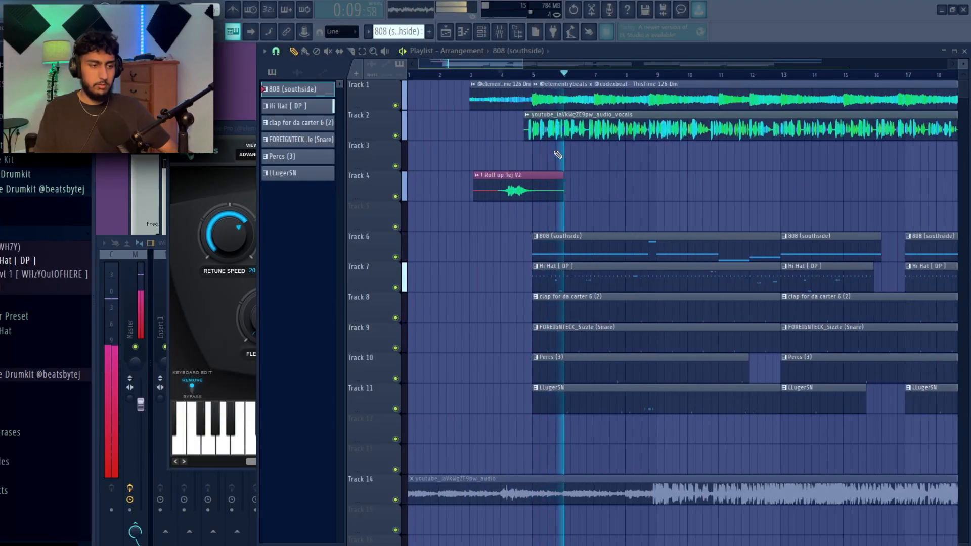
left_click_drag(804, 177, 756, 190)
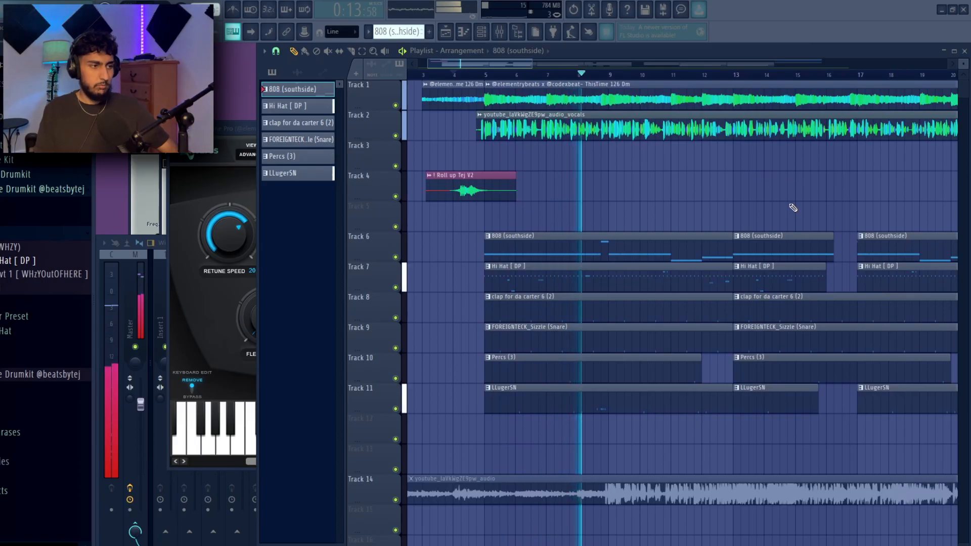
key("space")
Review the Auto-Tune Pro slot on mixer insert 17 and open the vocals clip's channel settings to examine its pitch and stretching options.
key("F9")
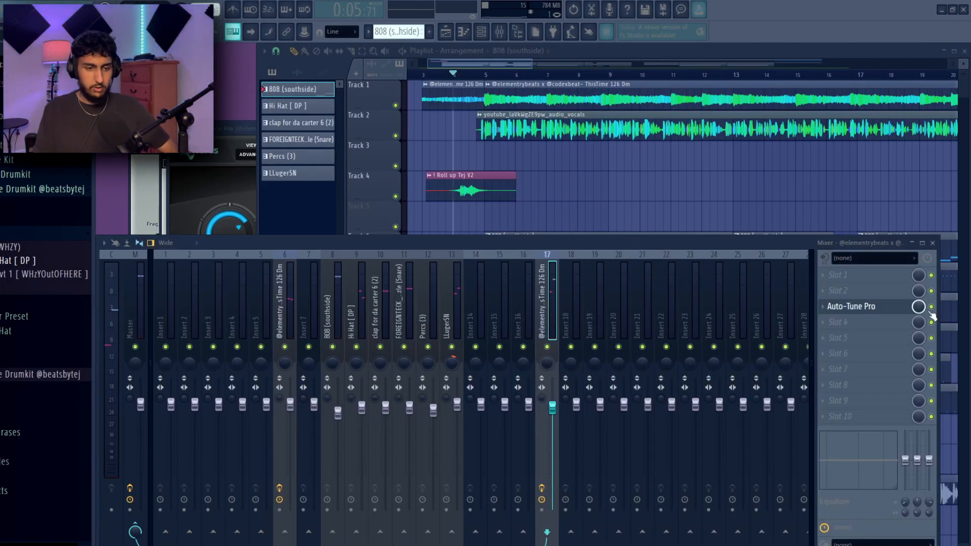
key("F5")
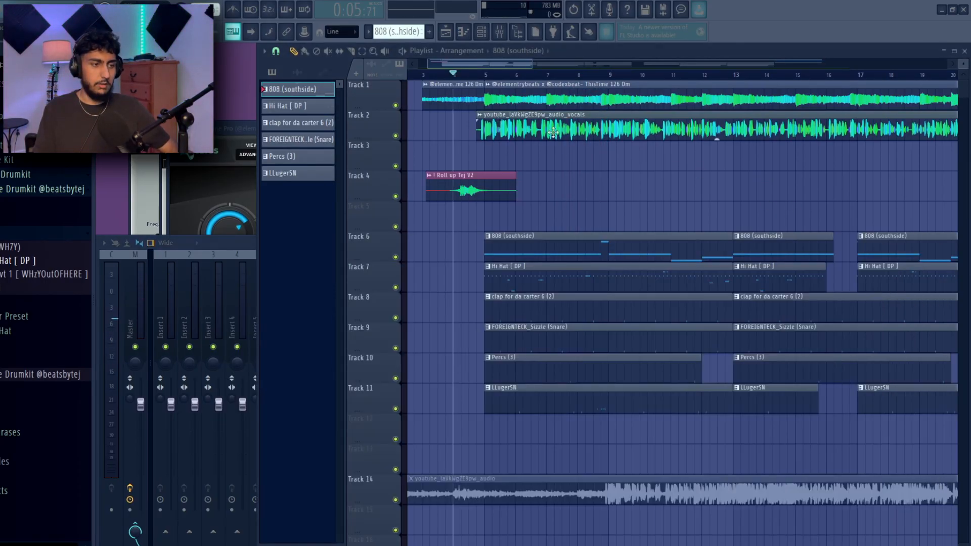
double_click(682, 118)
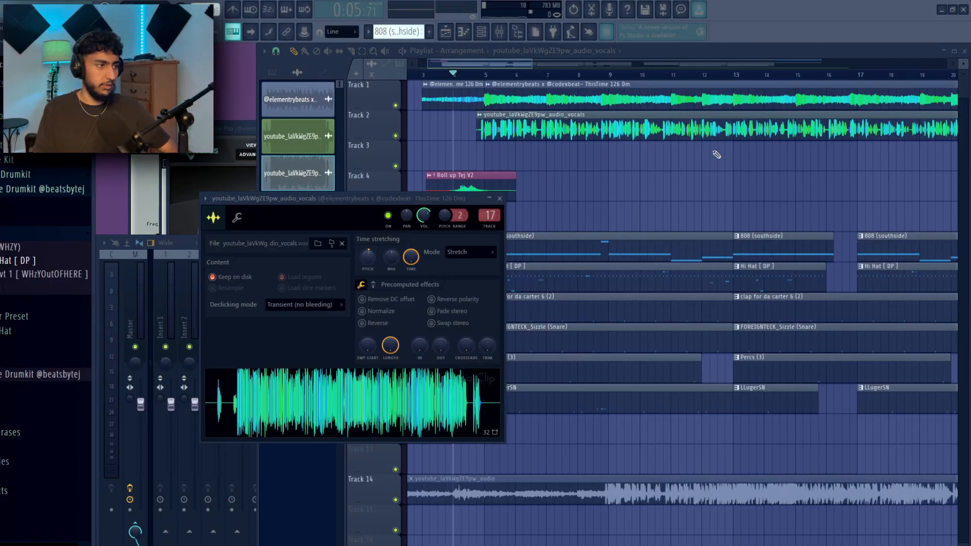
right_click(701, 172)
scroll(490, 118, "down", 2)
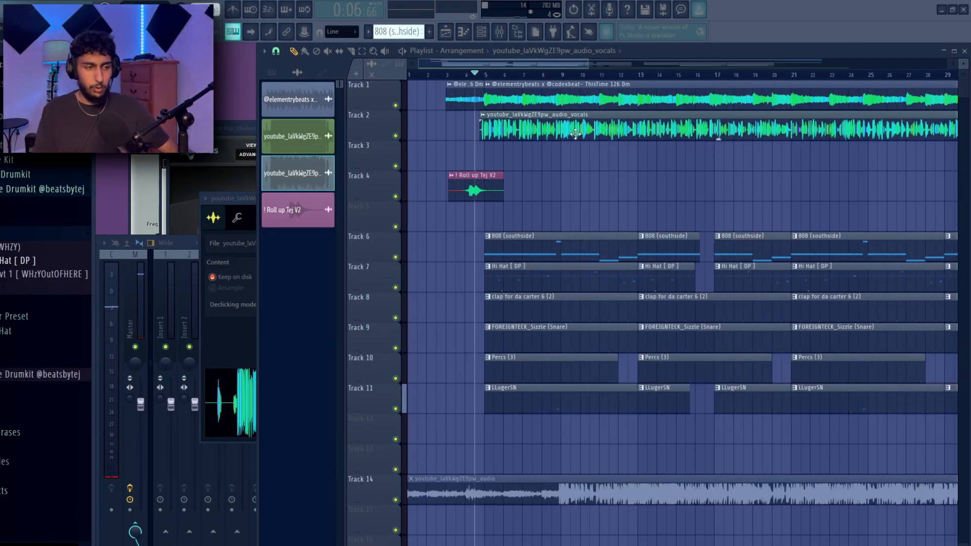
double_click(576, 134)
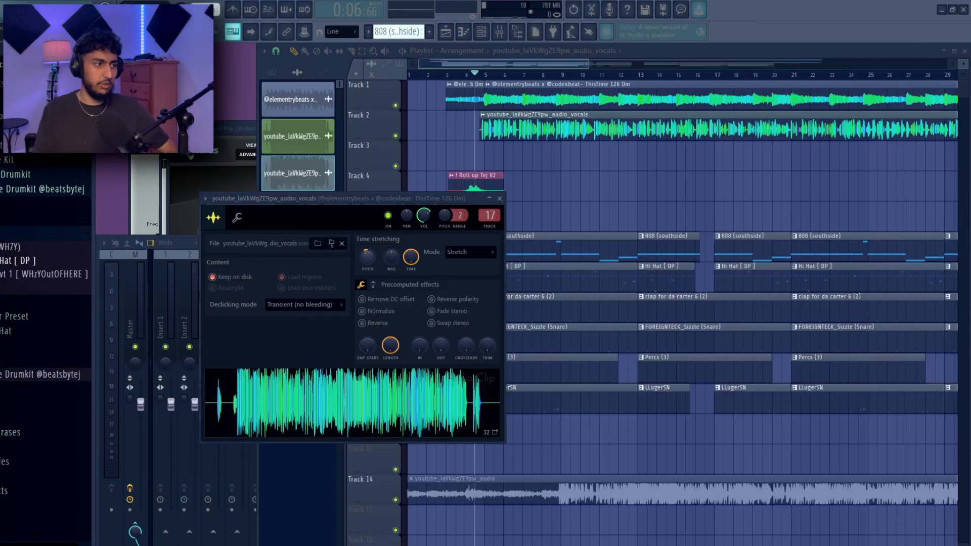
left_click(361, 284)
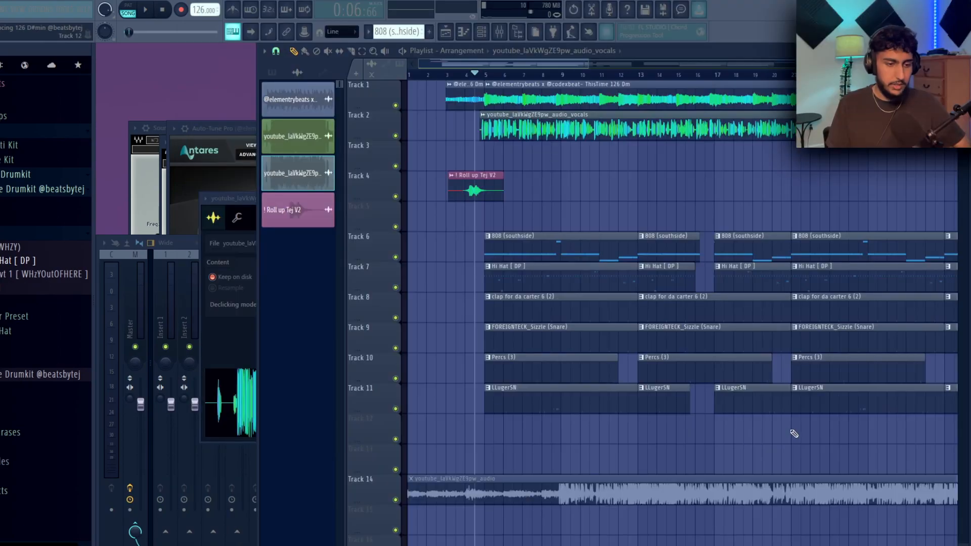
scroll(792, 431, "down", 6)
left_click_drag(879, 445, 418, 86)
left_click(540, 165, "ctrl")
Play the arrangement from bar 15 through the 808 and hi-hat gap before bar 17.
scroll(442, 184, "up", 5)
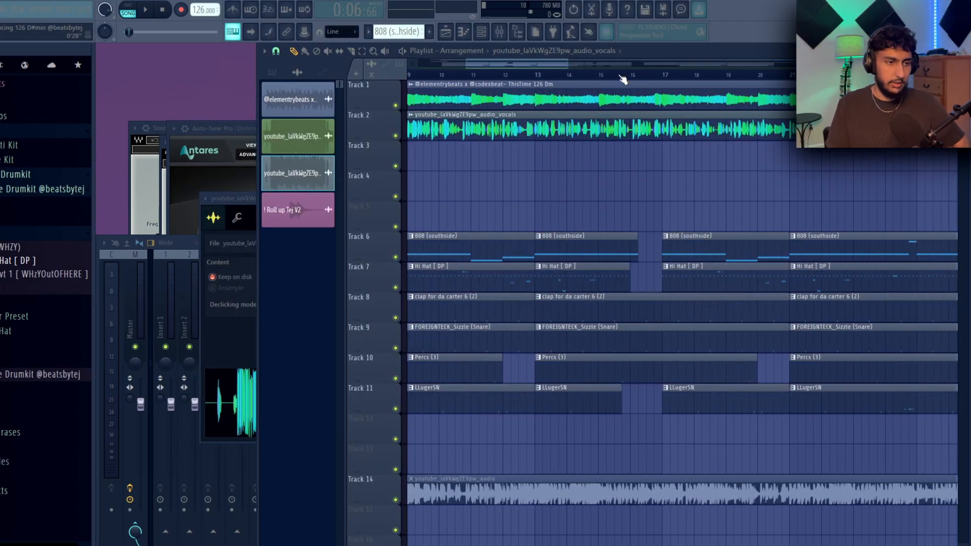
left_click(600, 80)
scroll(626, 122, "up", 2)
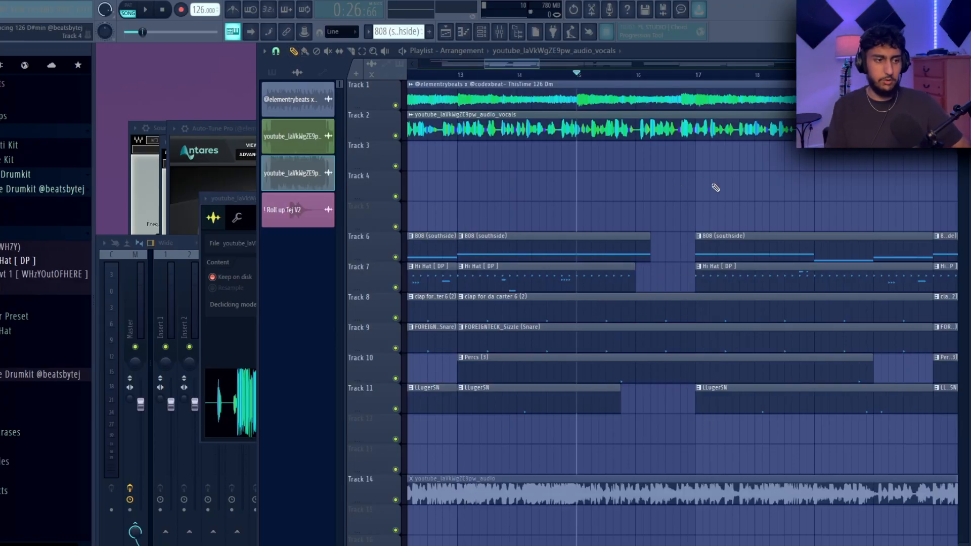
key("space")
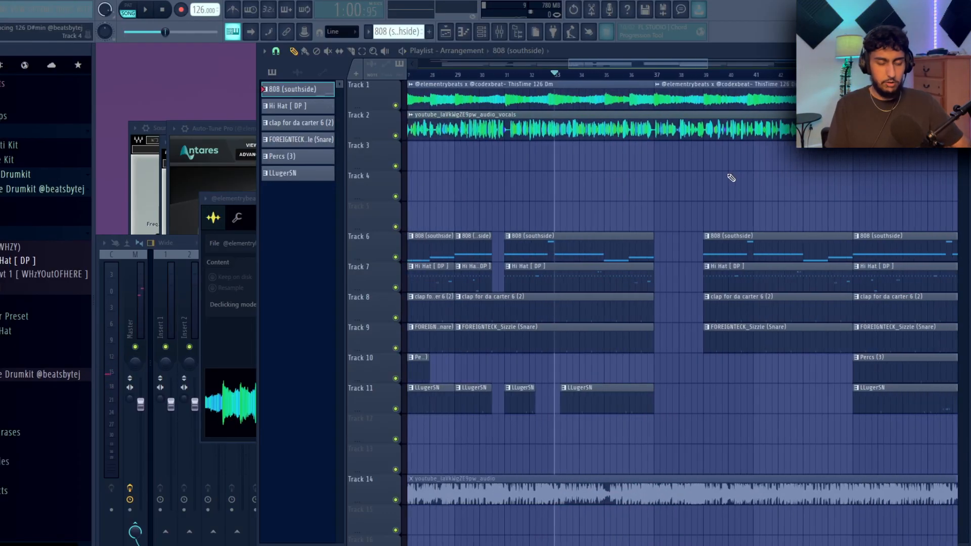
Play the arrangement from bar 36 through the drum break that runs from bar 37 to bar 39.
scroll(673, 176, "right", 3)
scroll(542, 81, "up", 2)
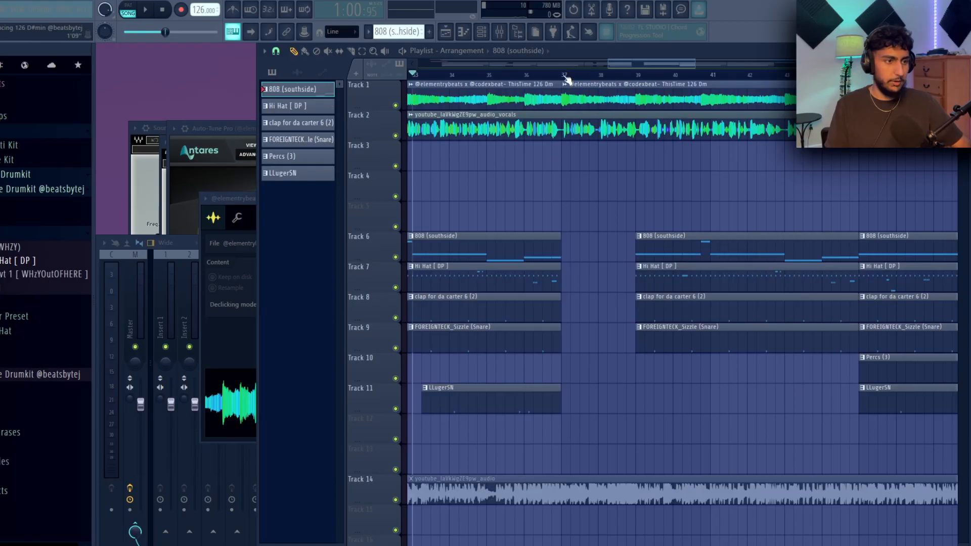
key("space")
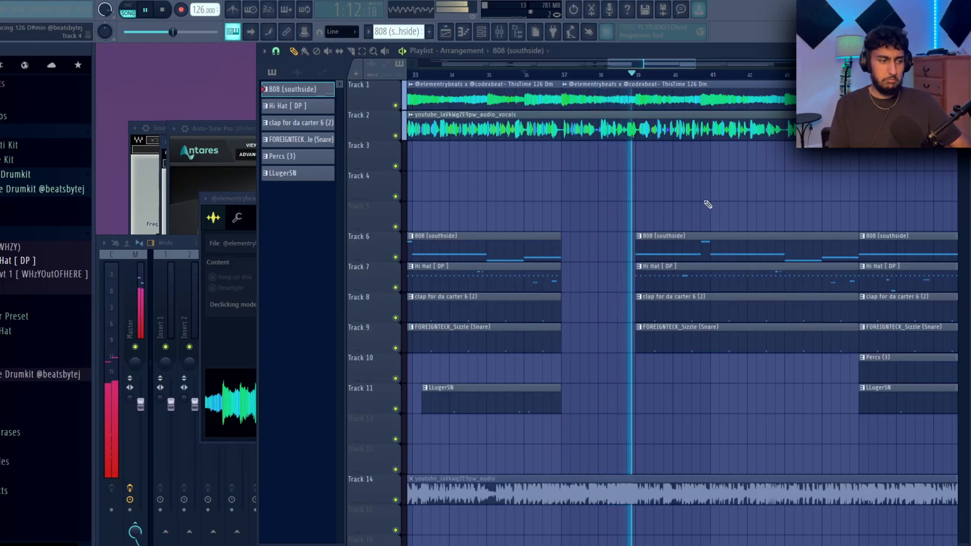
scroll(761, 215, "down", 6)
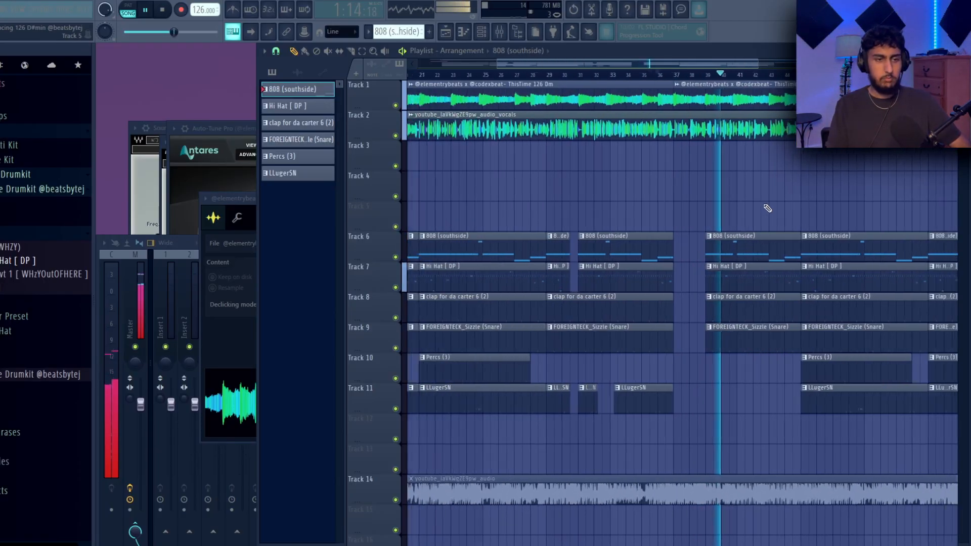
key("space")
Select all the arrangement's clips above the full song clip on Track 14.
left_click_drag(860, 435, 496, 182)
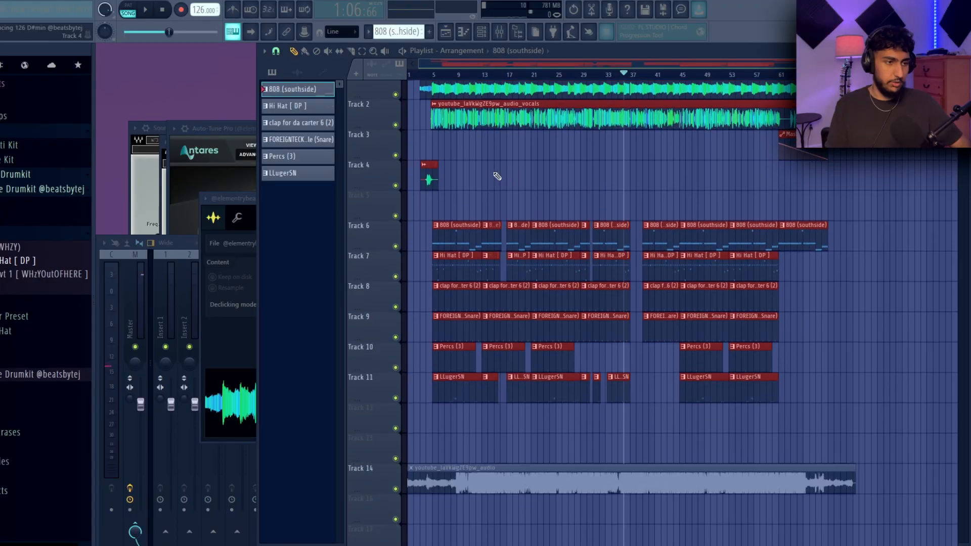